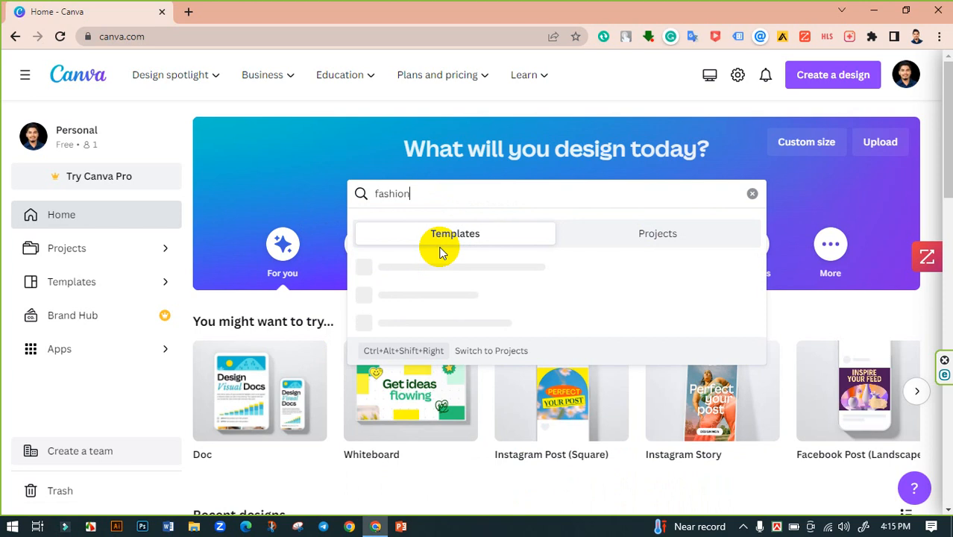
- Search the Canva templates for fashion instagram posts
type("ins")
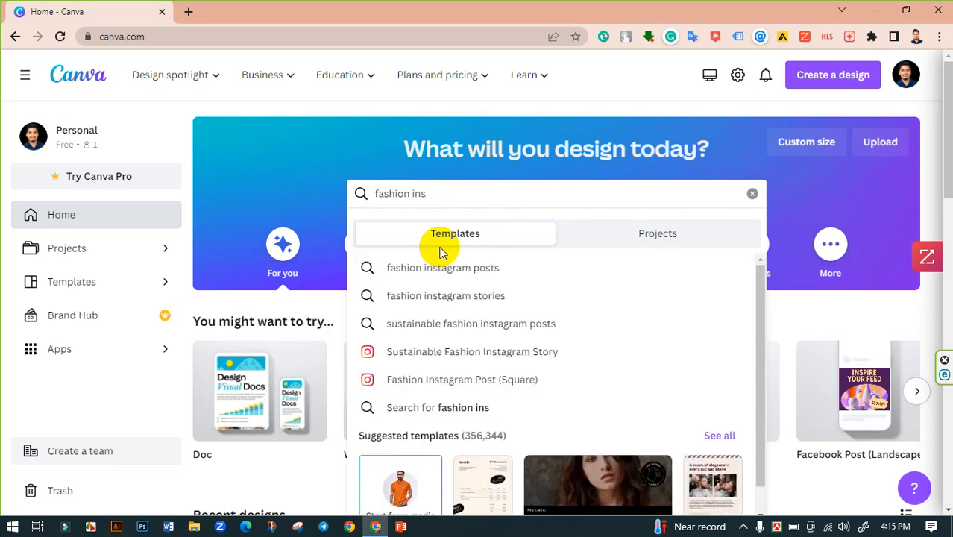
left_click(455, 270)
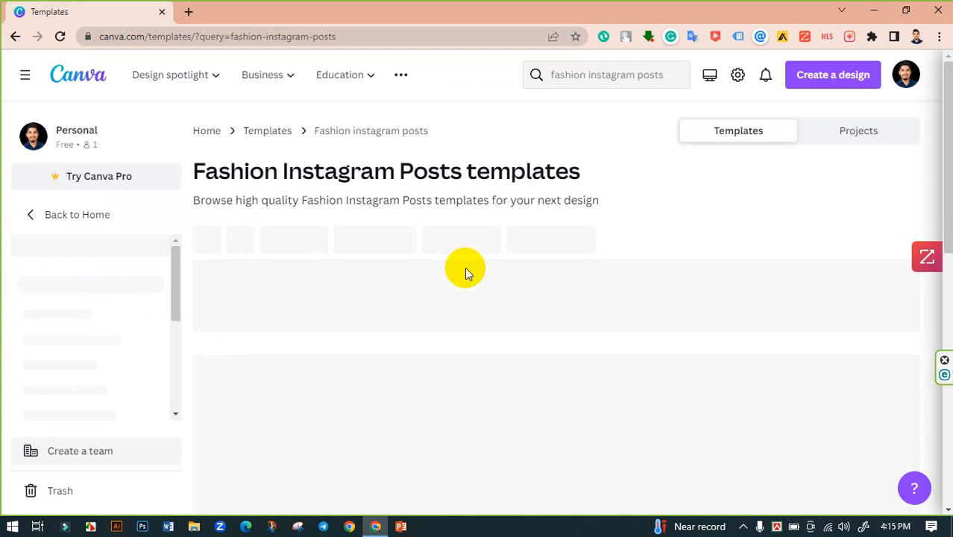
- Browse the fashion Instagram post templates for a suitable photo-based design
scroll(578, 246, "down", 7)
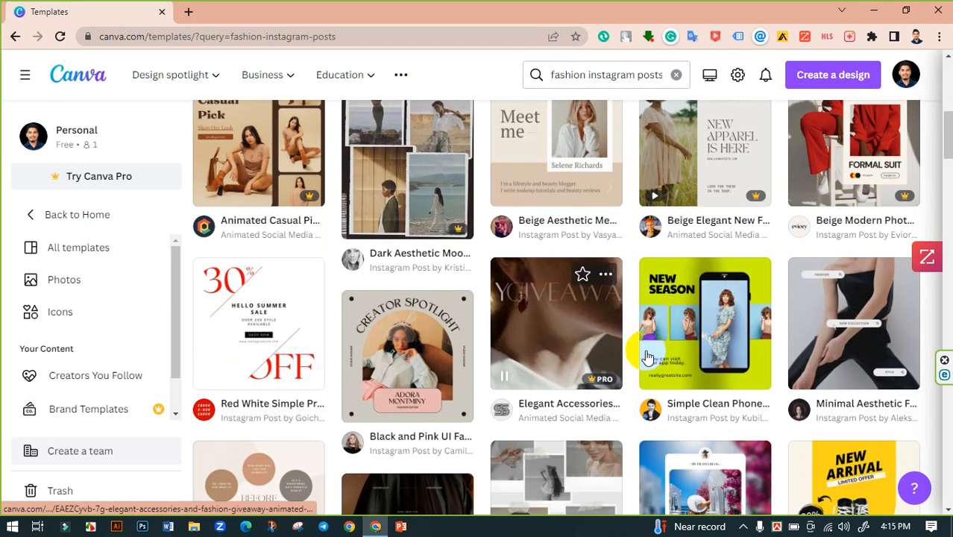
scroll(742, 360, "down", 2)
scroll(779, 366, "down", 7)
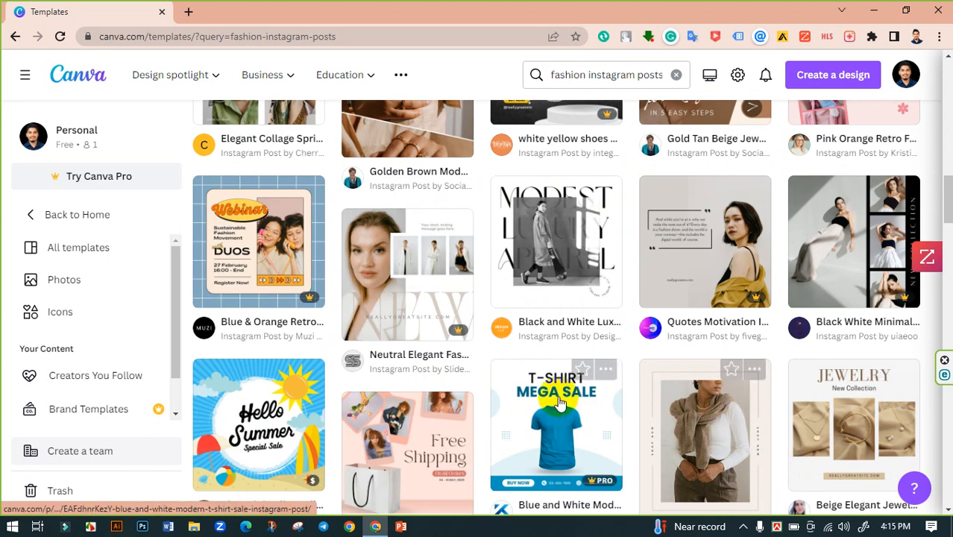
scroll(768, 448, "down", 3)
scroll(753, 392, "down", 1)
scroll(761, 402, "down", 1)
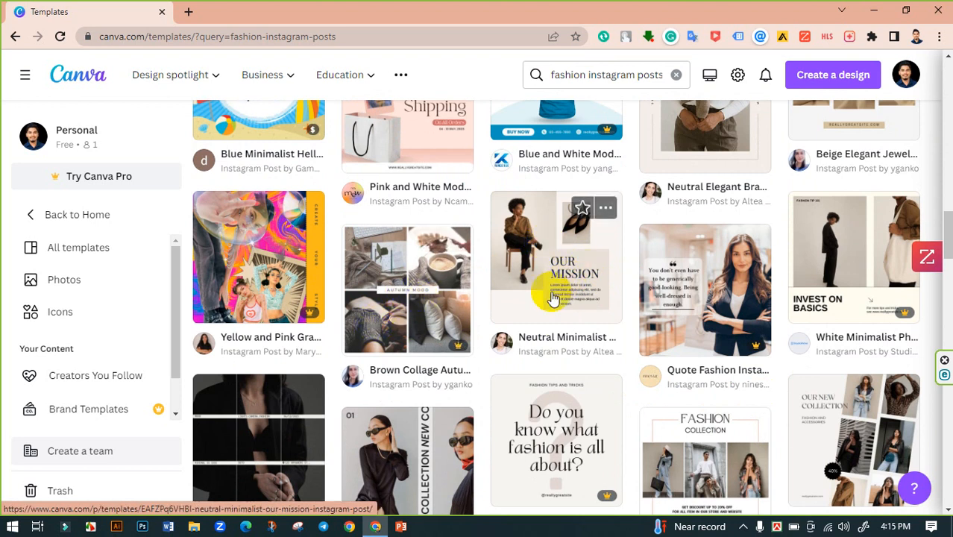
scroll(561, 291, "down", 2)
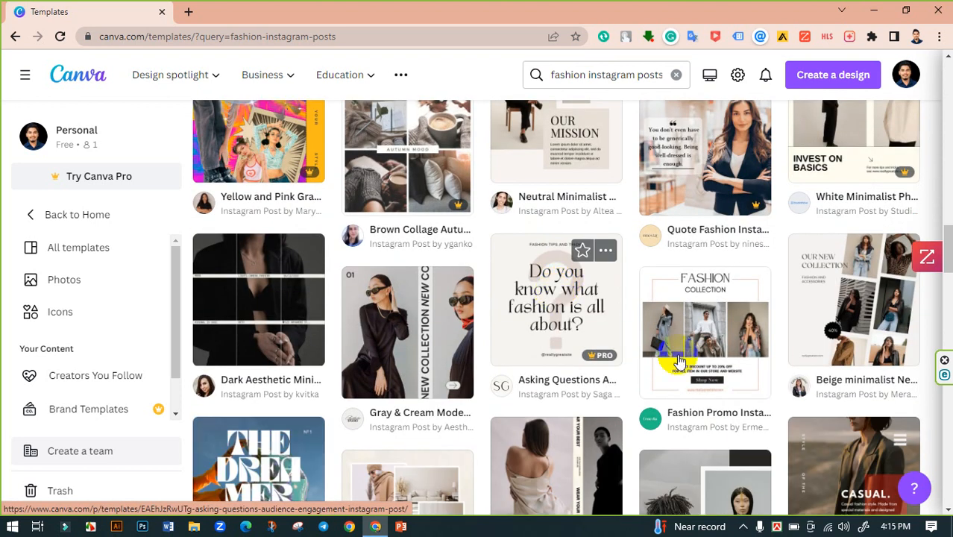
scroll(736, 377, "down", 3)
scroll(831, 238, "up", 3)
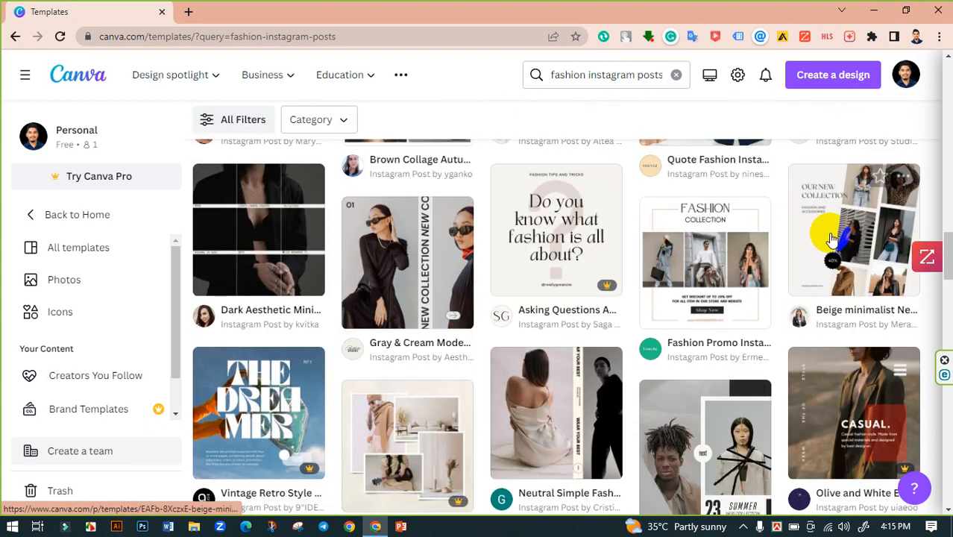
scroll(537, 291, "down", 5)
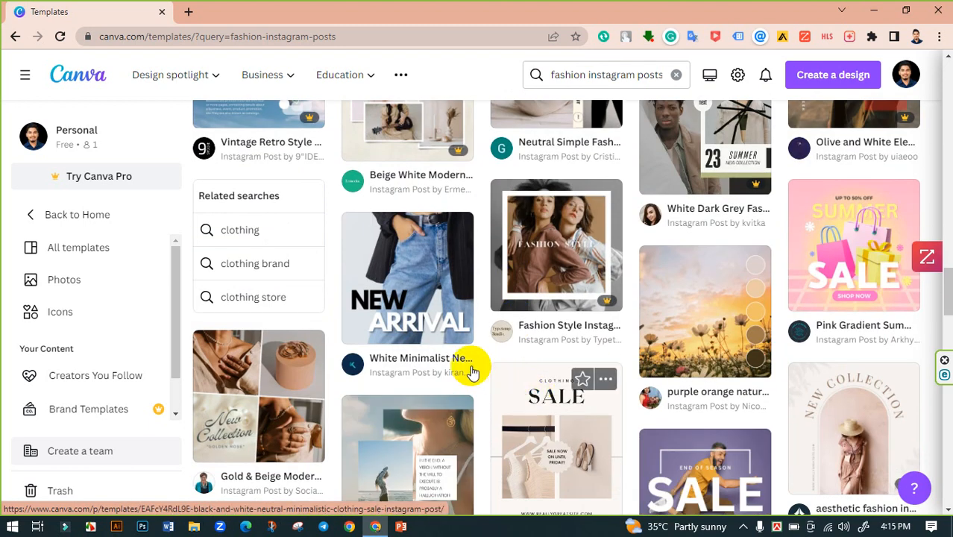
scroll(447, 365, "down", 4)
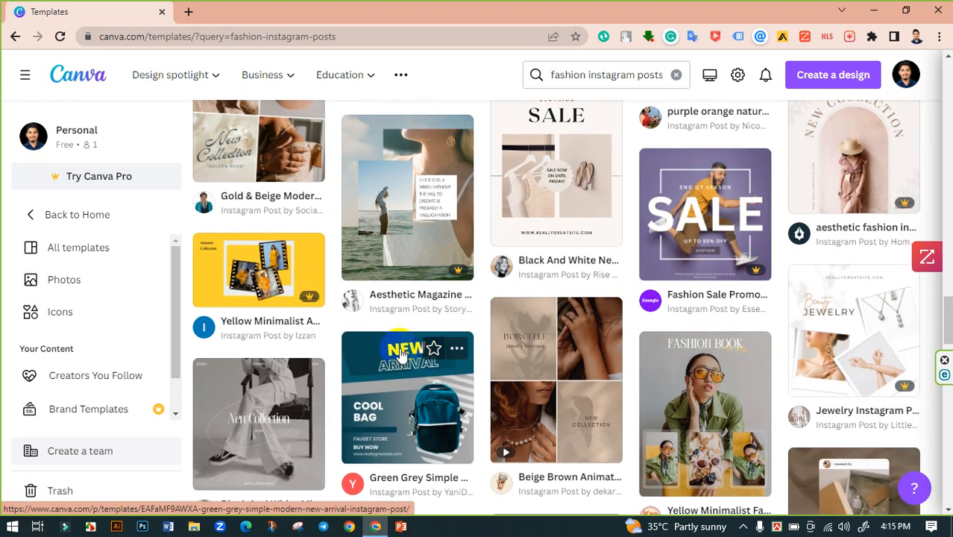
scroll(392, 350, "up", 2)
scroll(544, 377, "down", 2)
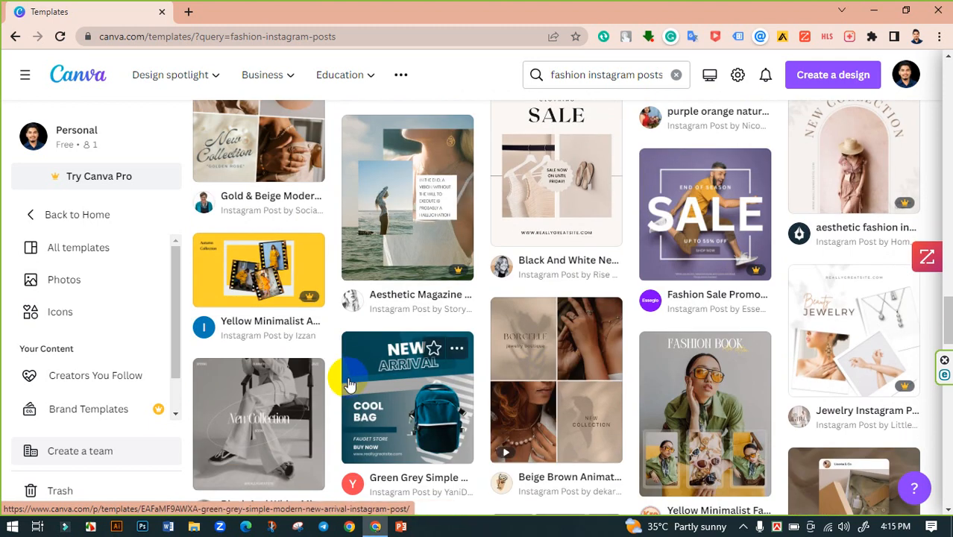
scroll(334, 379, "down", 3)
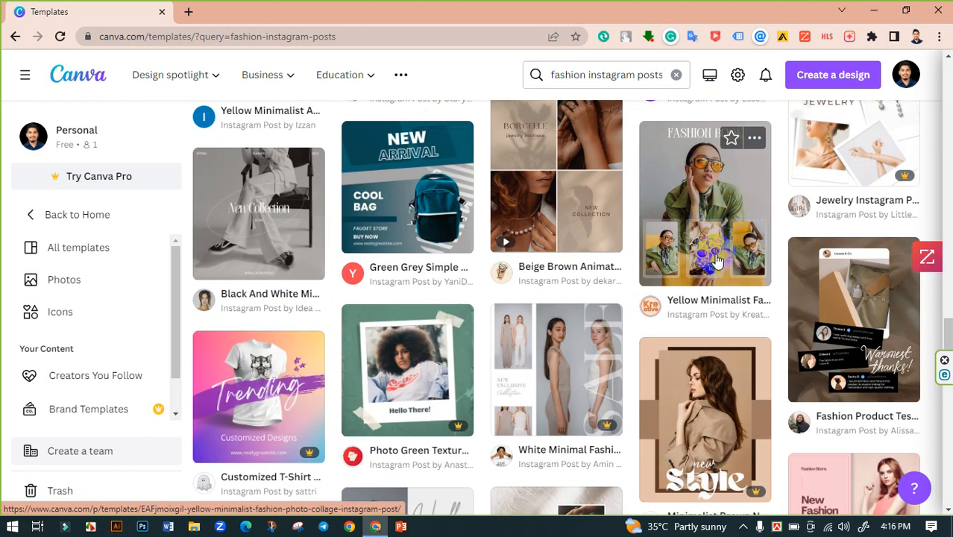
- Open the Yellow Minimalist Fashion Photo Collage Instagram Post template for customizing
left_click(707, 245)
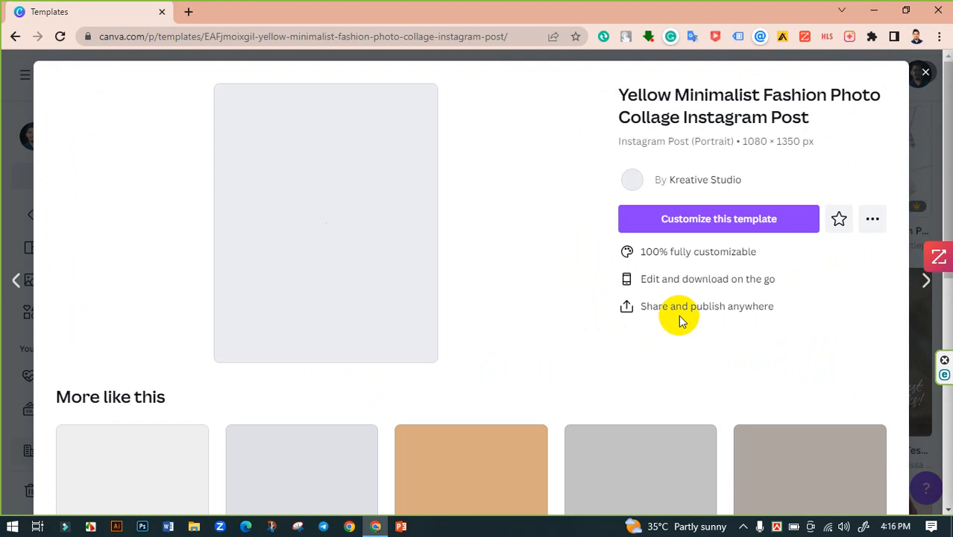
left_click(718, 226)
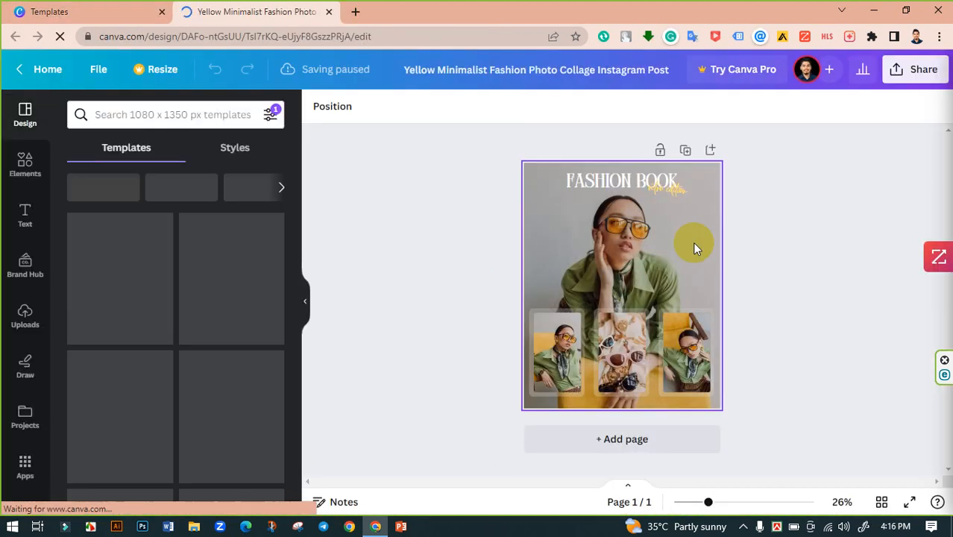
left_click_drag(646, 243, 415, 259)
left_click(561, 255)
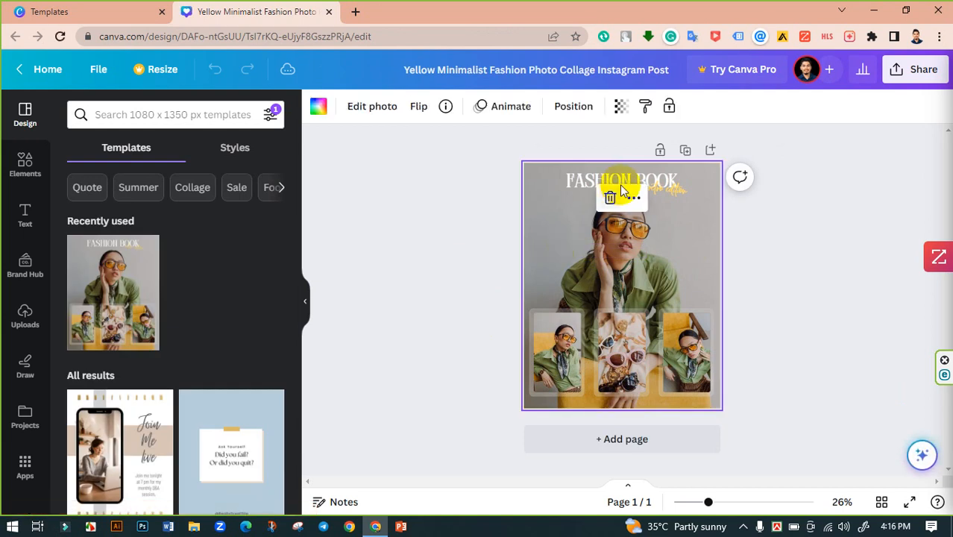
left_click(610, 198)
key("ctrl+z")
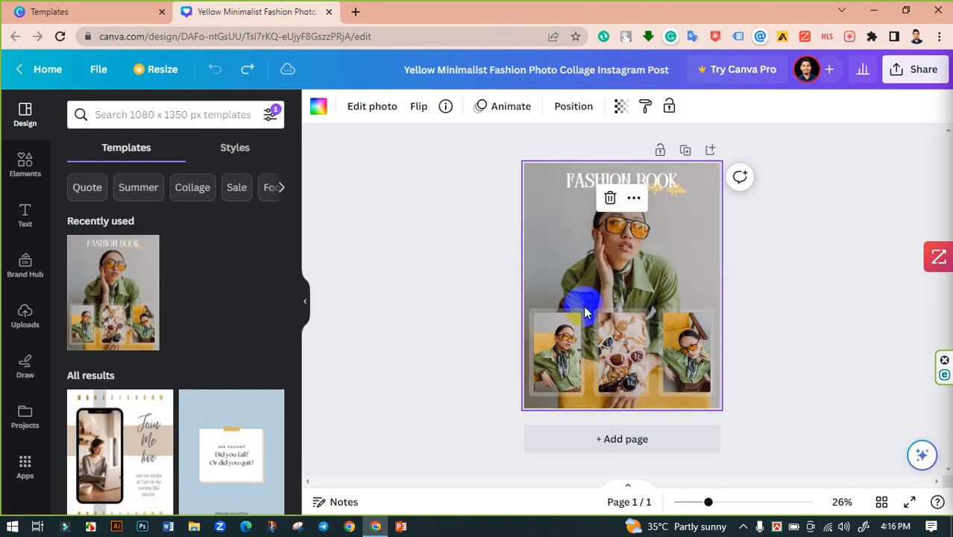
left_click(474, 273)
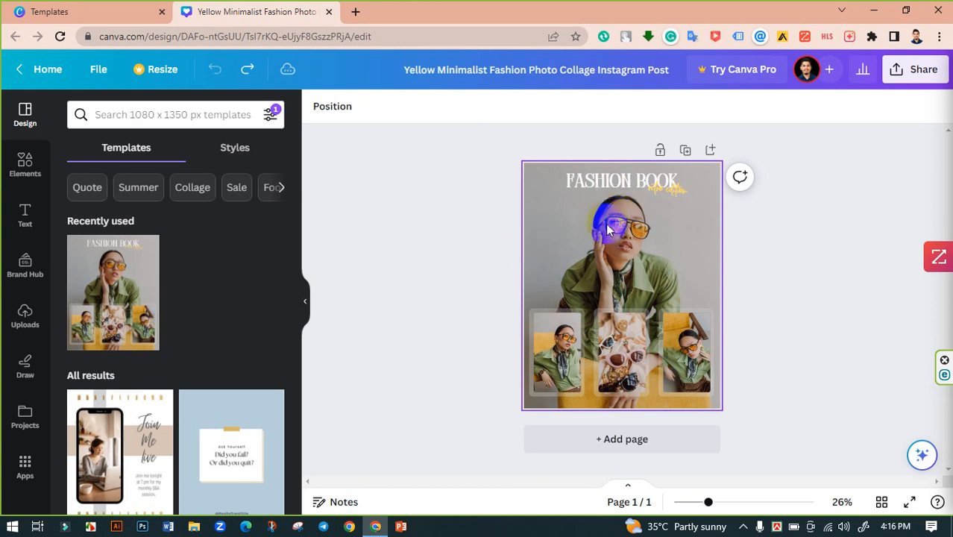
- Delete the template's full-page background photo and show the uploaded images
left_click(610, 198)
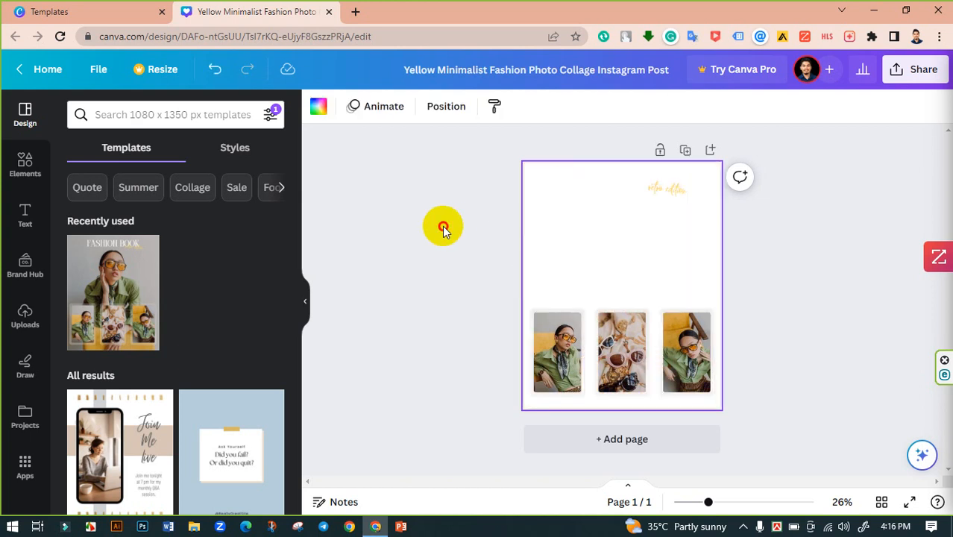
left_click(442, 226)
left_click(16, 313)
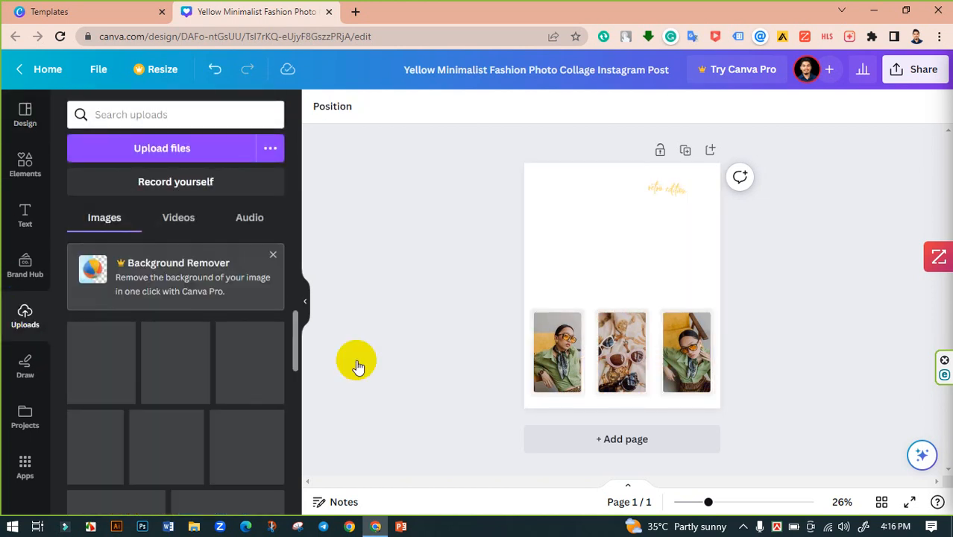
- Go to lerevecraze.com in a new browser tab and open its Men product category
left_click(356, 12)
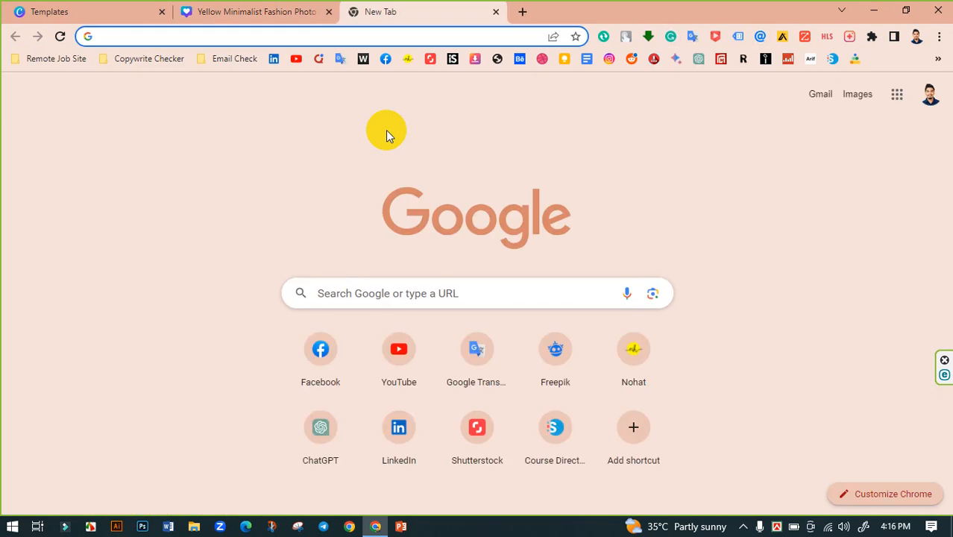
type("lerevecraze.com")
key("Return")
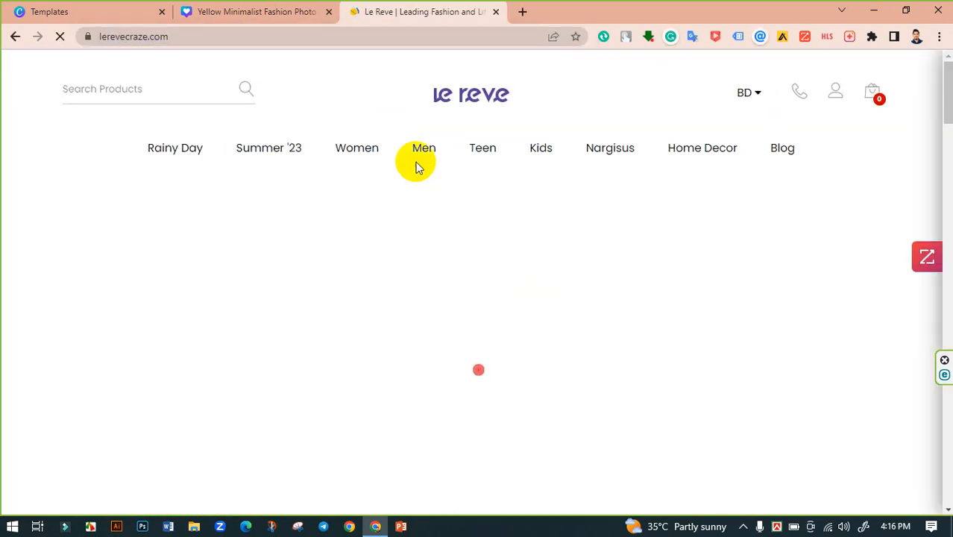
left_click(422, 149)
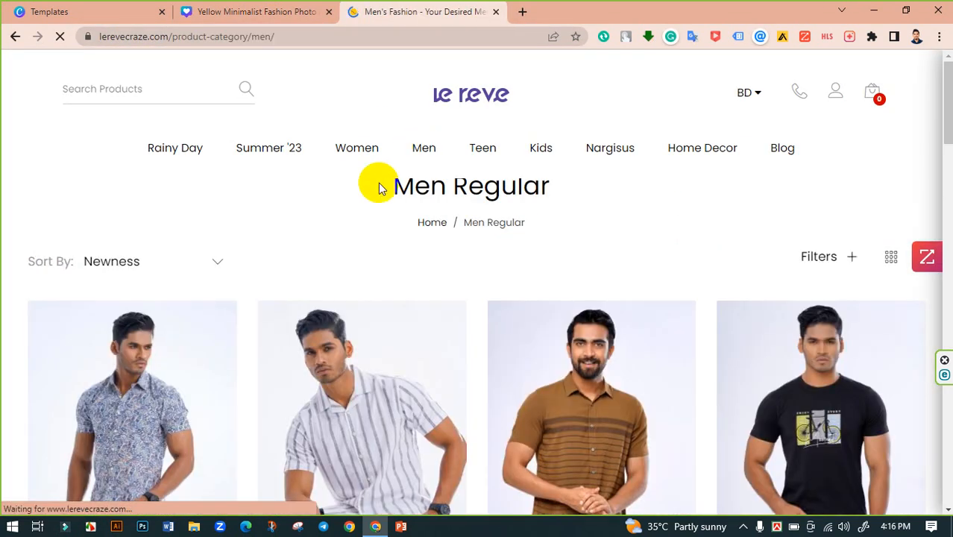
- Look through the men's clothing products for a suitable model photo
scroll(855, 427, "down", 5)
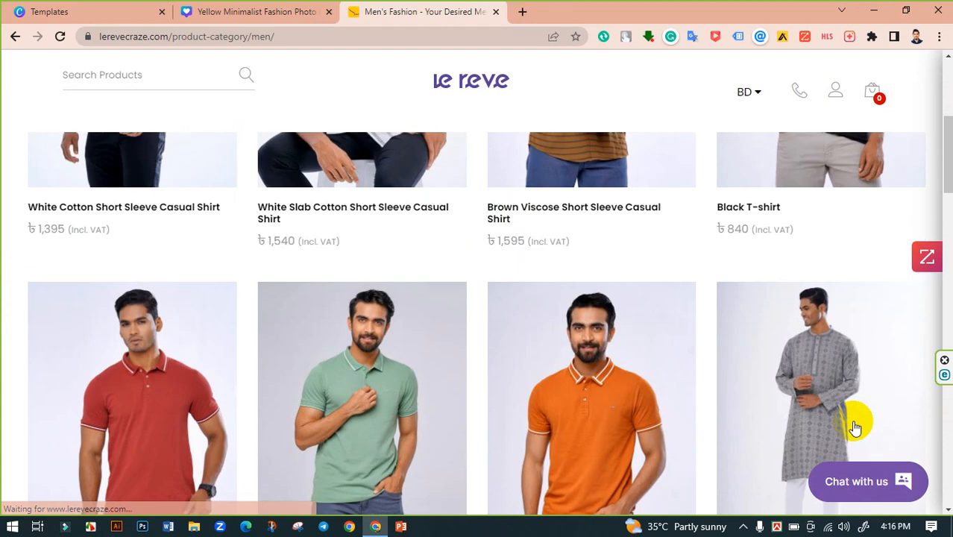
scroll(820, 410, "down", 2)
scroll(634, 313, "down", 3)
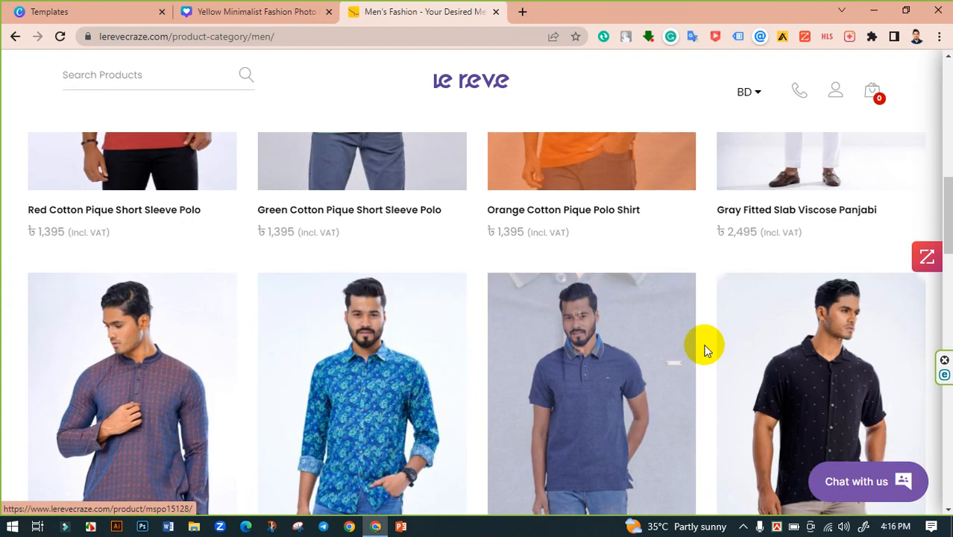
scroll(707, 351, "down", 10)
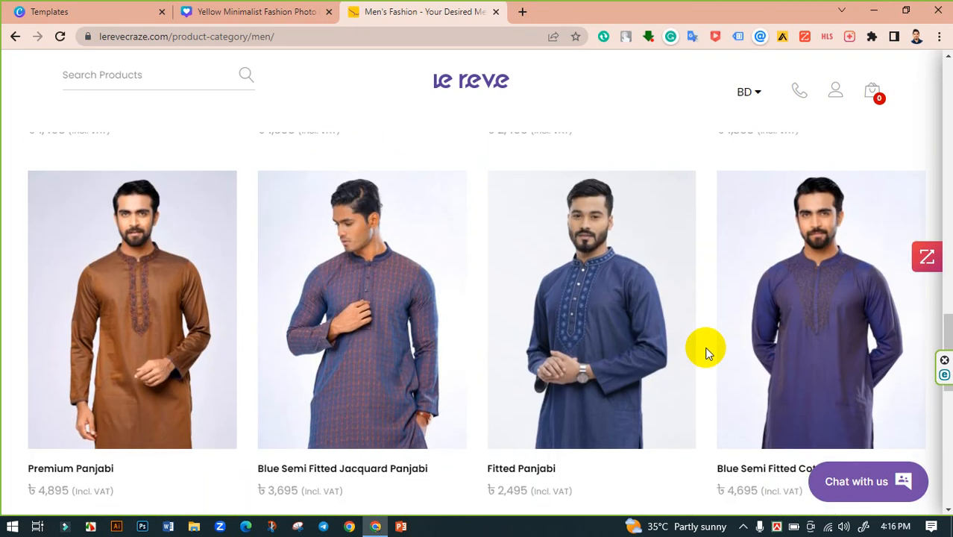
scroll(707, 350, "down", 8)
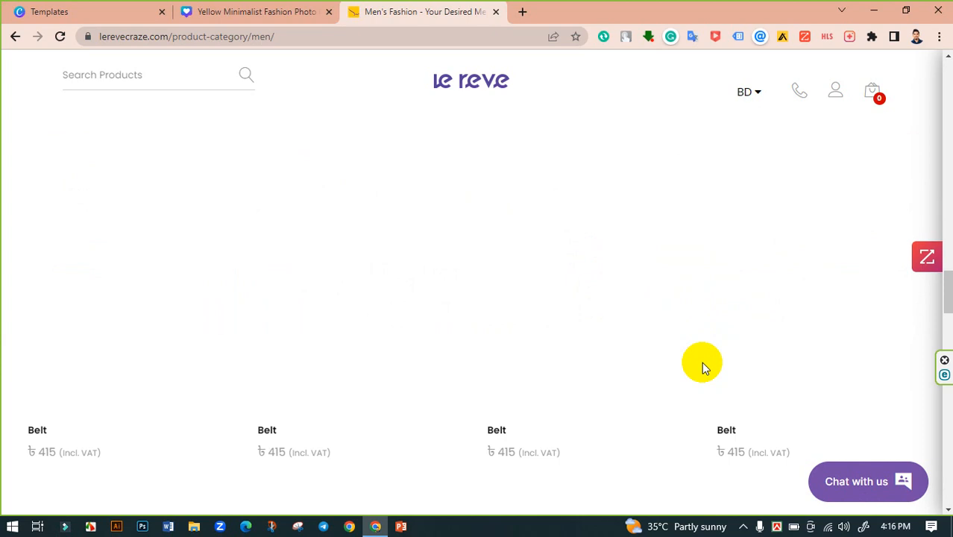
scroll(702, 361, "down", 10)
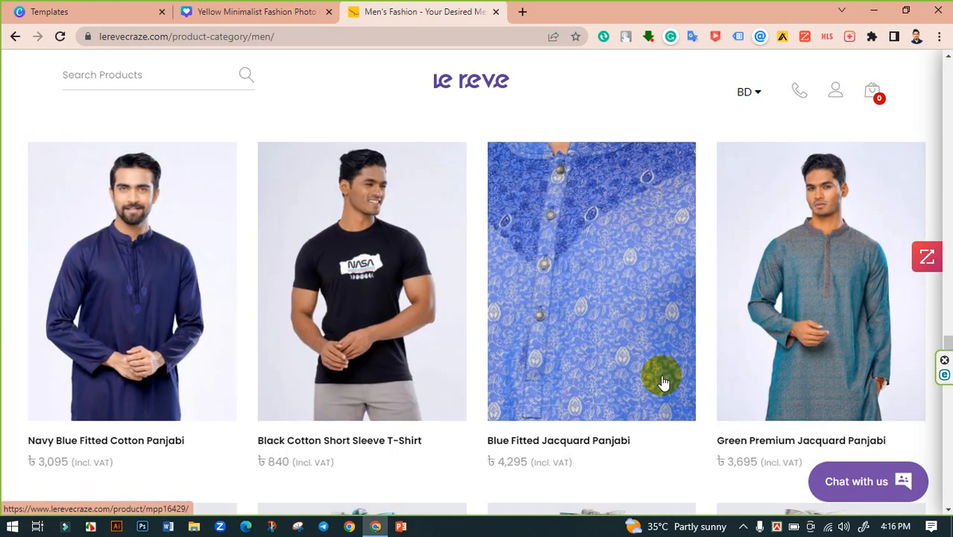
scroll(660, 388, "down", 10)
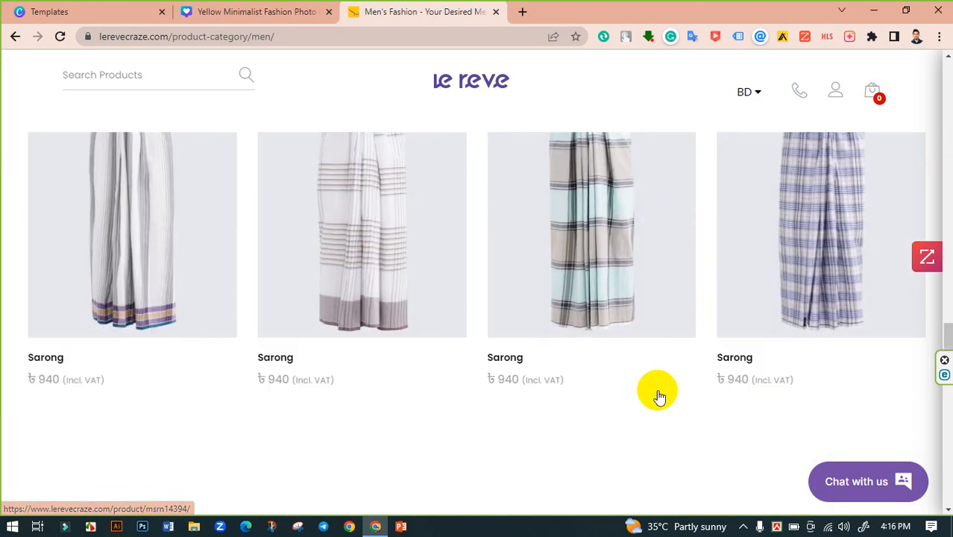
scroll(451, 346, "up", 10)
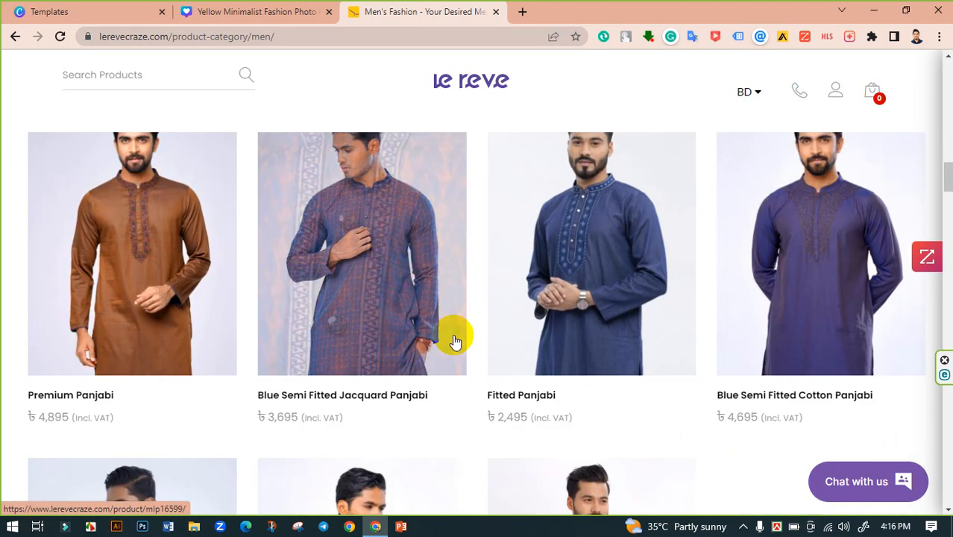
scroll(454, 332, "up", 15)
- Open the men's Polo category and the product page of the Green Cotton Pique Short Sleeve Polo
mouse_move(426, 152)
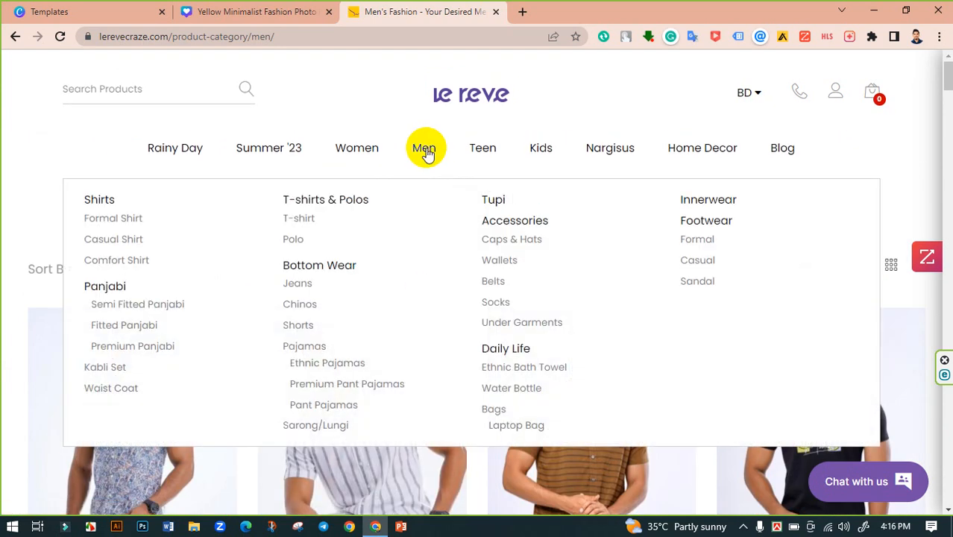
left_click(293, 239)
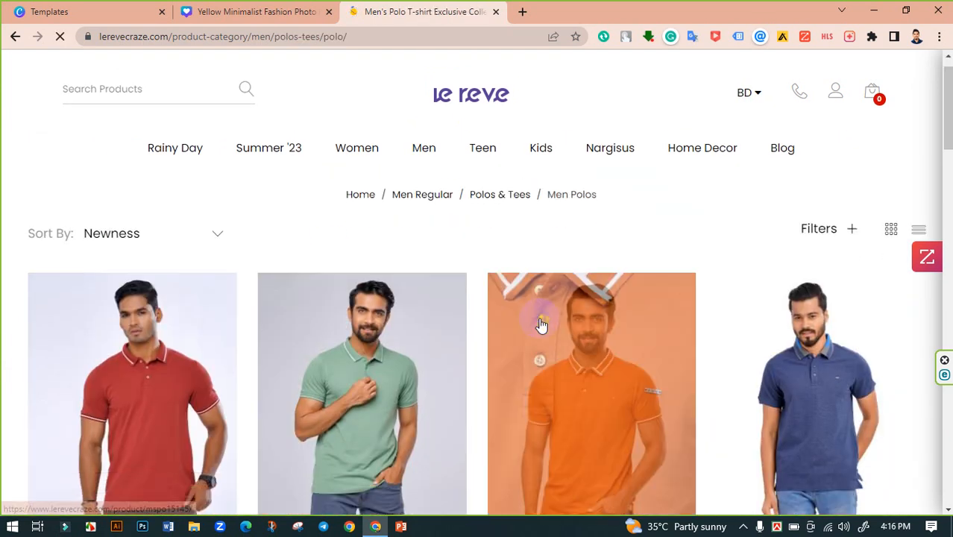
scroll(609, 384, "down", 2)
left_click(361, 323)
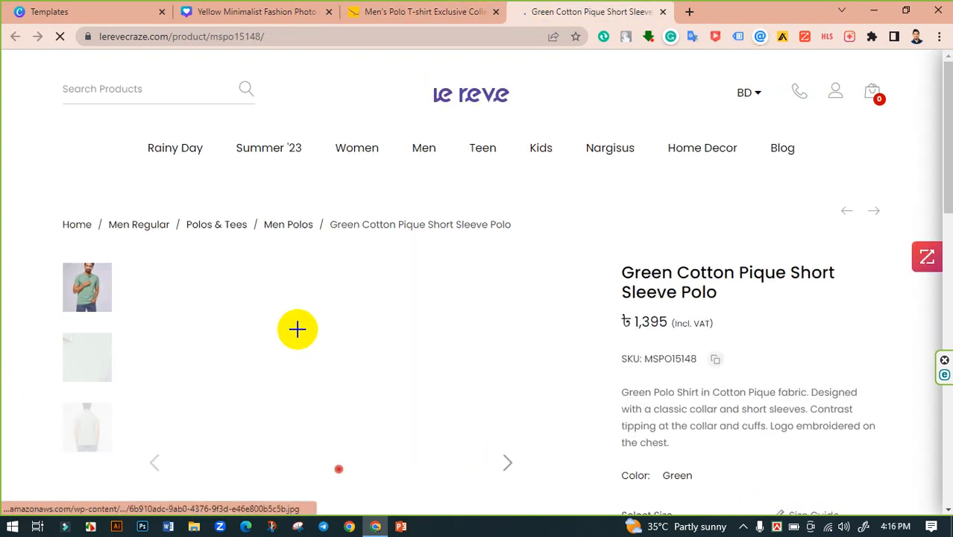
- Save the green polo's main product image as a JPEG in the Downloads folder
right_click(280, 313)
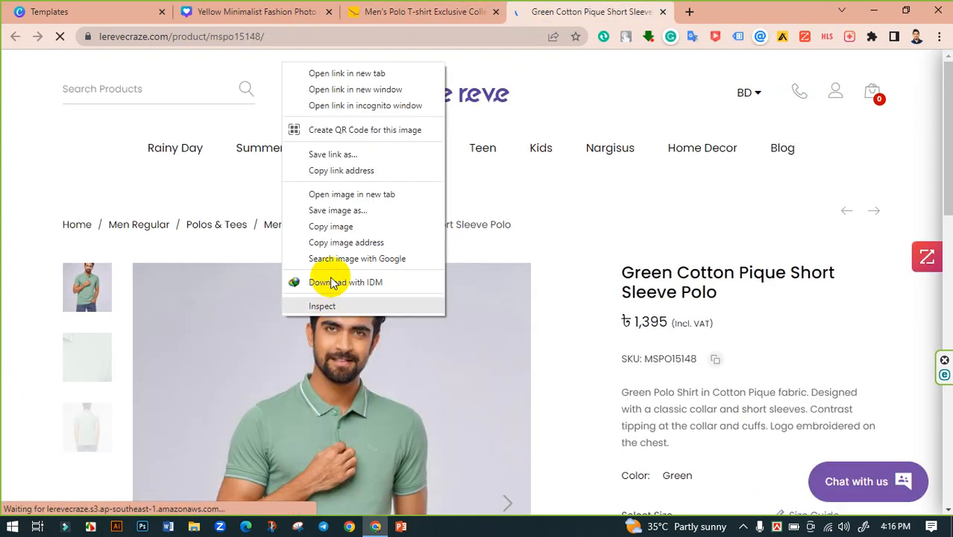
left_click(336, 212)
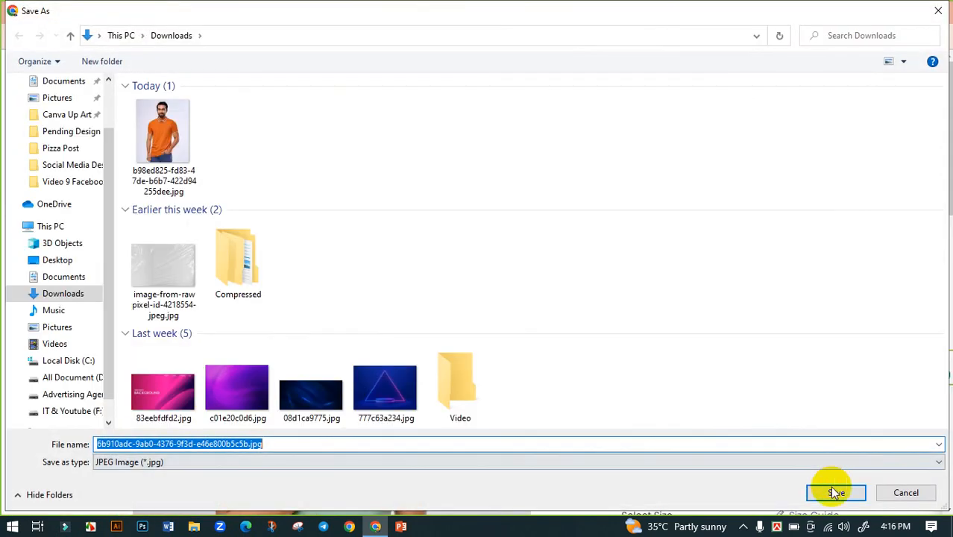
left_click(832, 489)
- Show the saved green polo photo in its folder, upload it to the Canva design and place it across the page
left_click(137, 496)
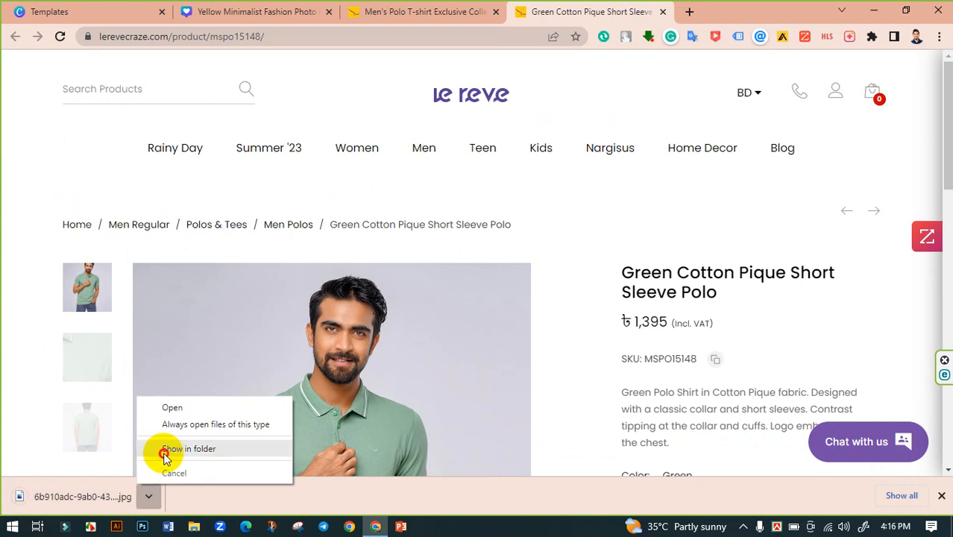
left_click(164, 449)
left_click_drag(270, 129, 544, 270)
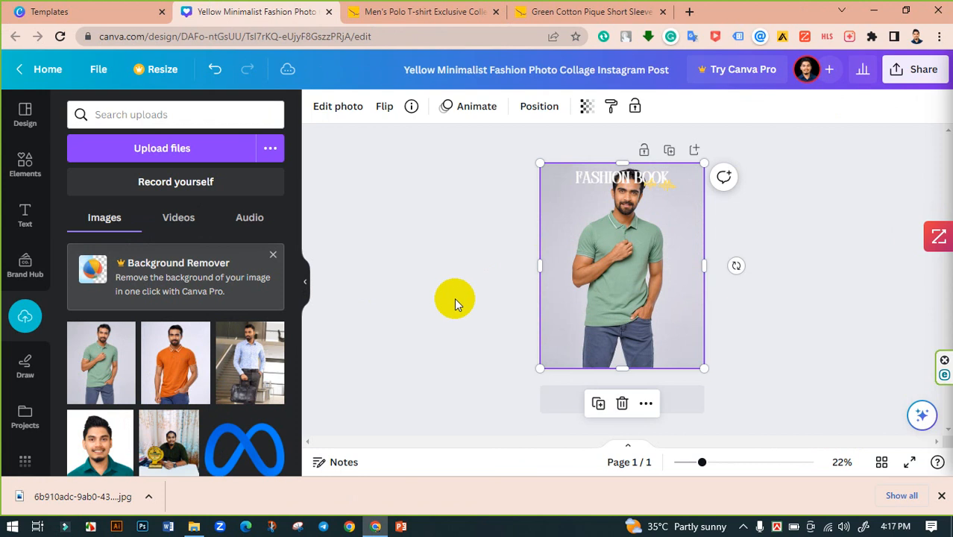
- Send the green polo photo behind the three small framed photos
left_click(457, 305)
left_click(608, 286)
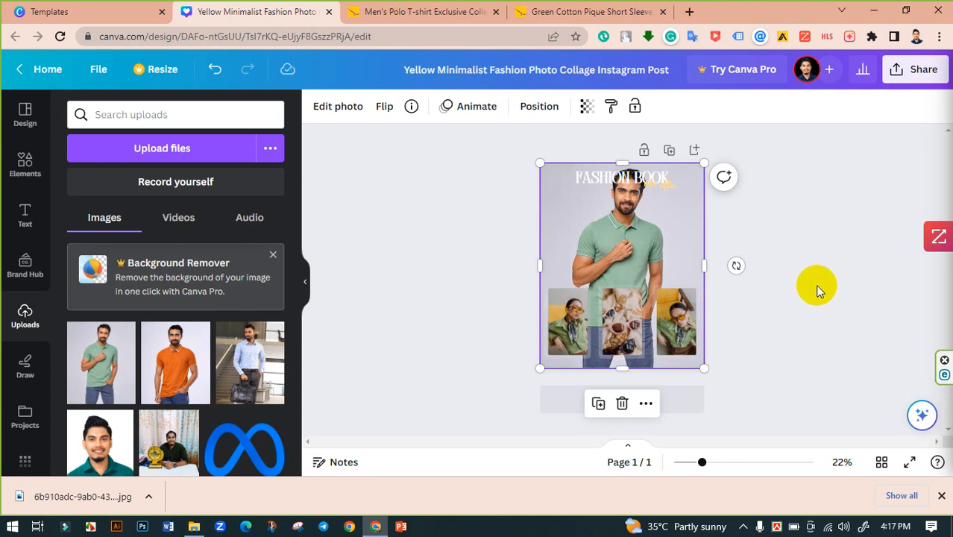
- Enlarge the green polo photo beyond the page edges and center it horizontally with the model's face below the title
left_click(645, 254)
double_click(629, 257)
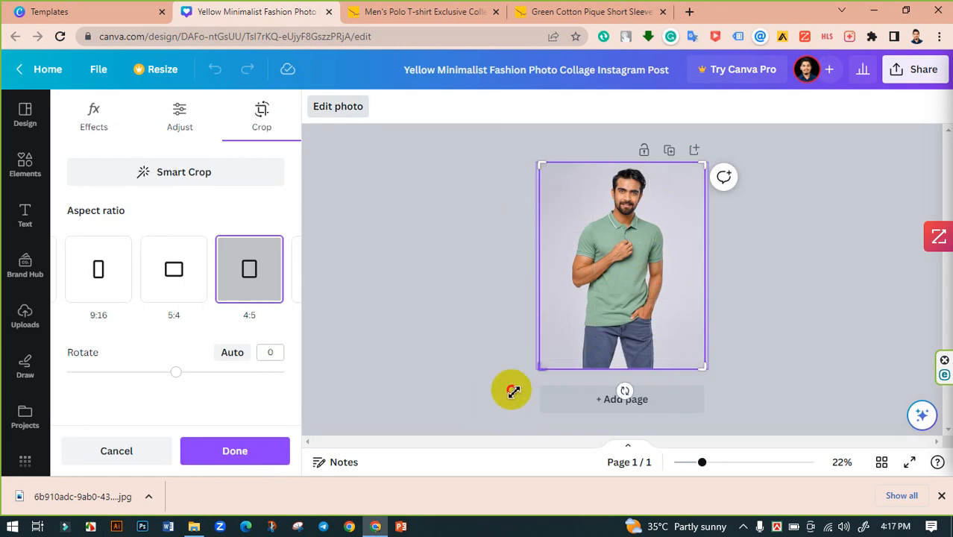
left_click(490, 396)
left_click(541, 367)
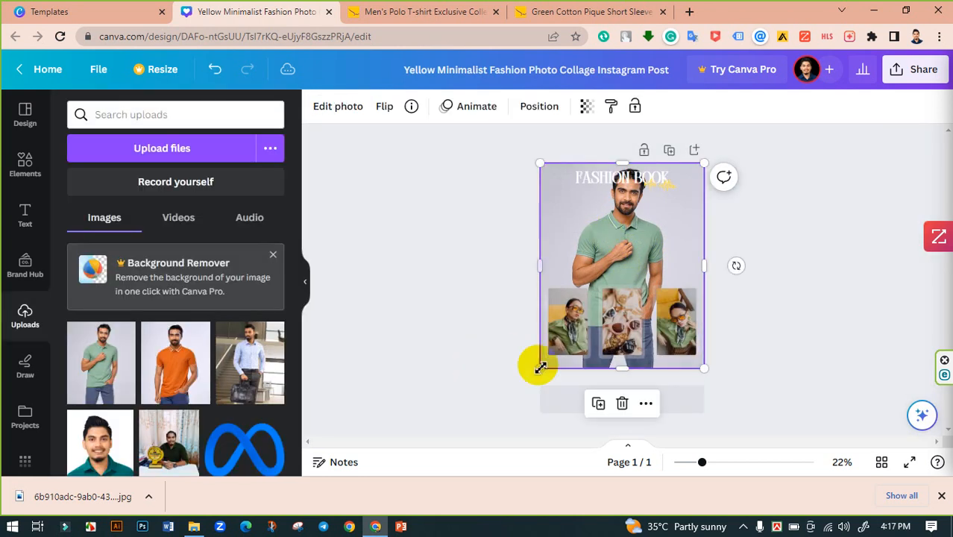
left_click_drag(515, 386, 496, 424)
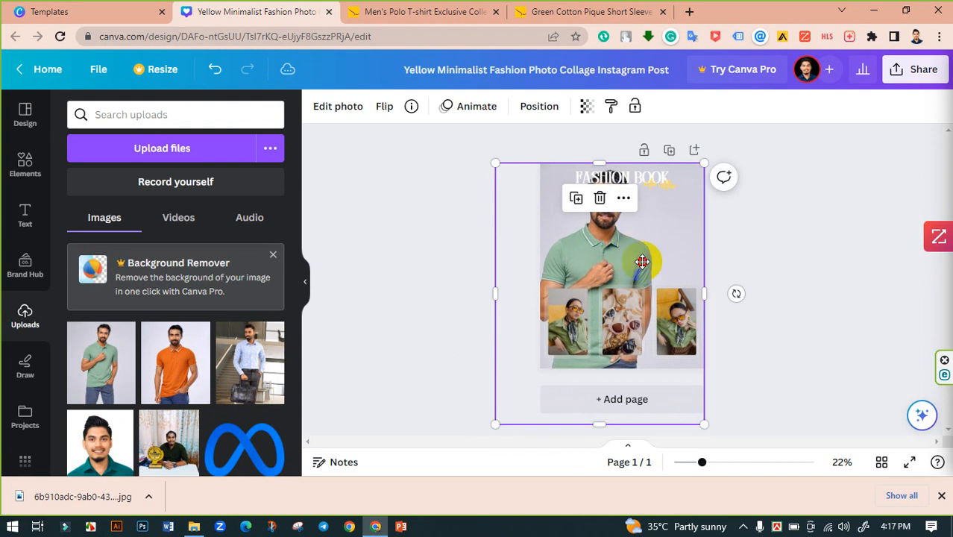
left_click_drag(642, 262, 643, 258)
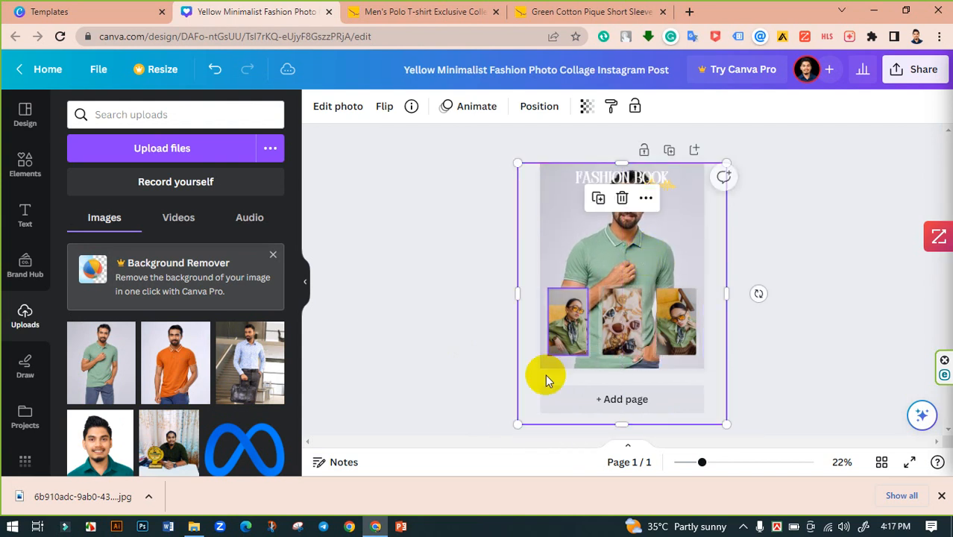
left_click_drag(520, 425, 478, 470)
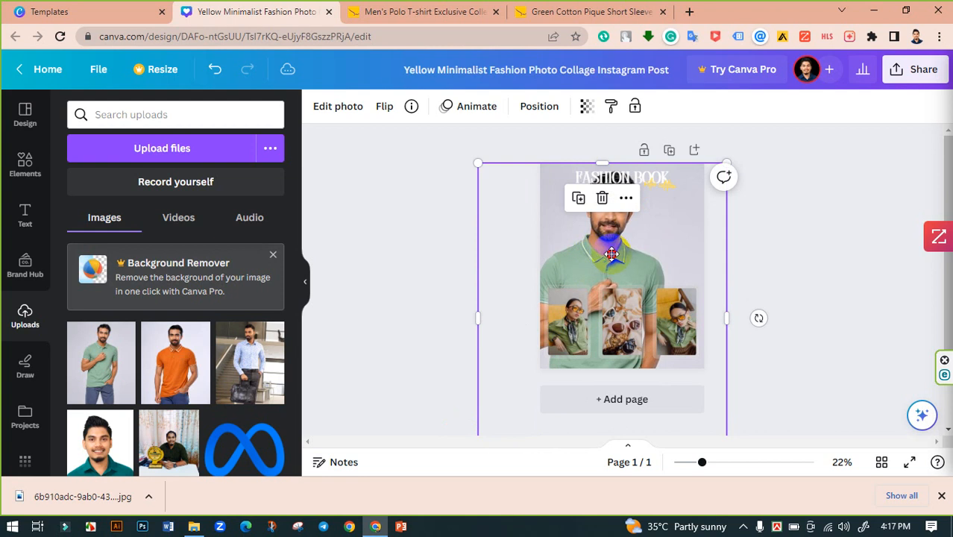
left_click_drag(612, 254, 615, 251)
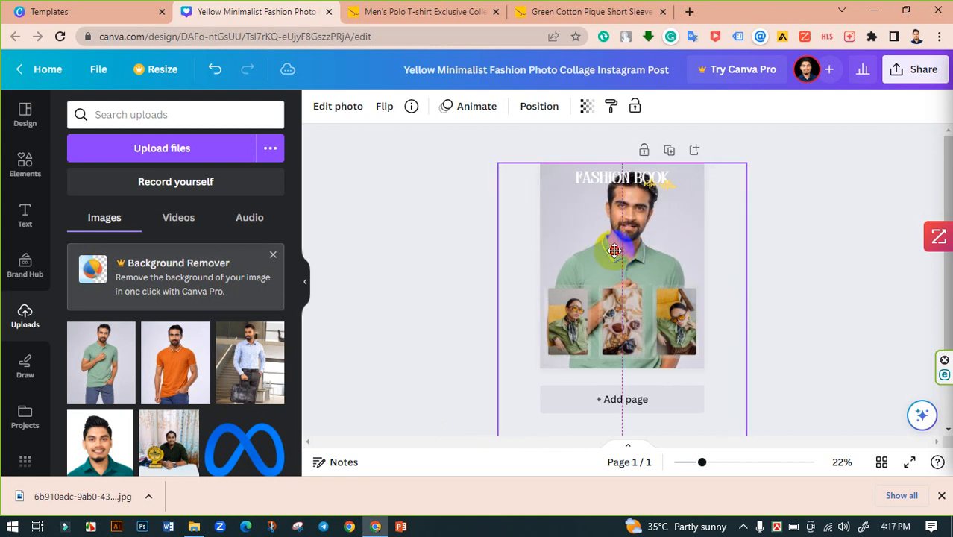
left_click(466, 281)
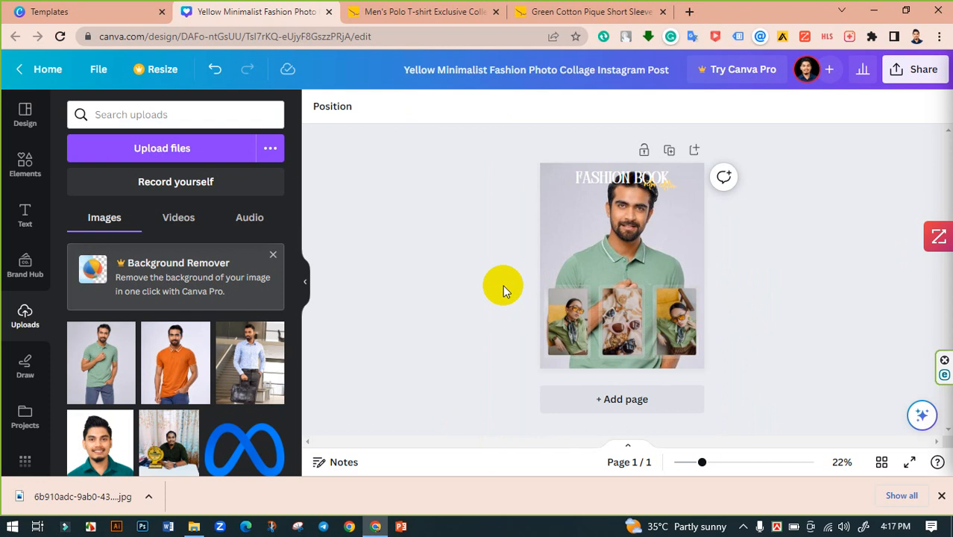
- Delete the images from the three small frames while keeping the empty frames
left_click(568, 298)
left_click(567, 254)
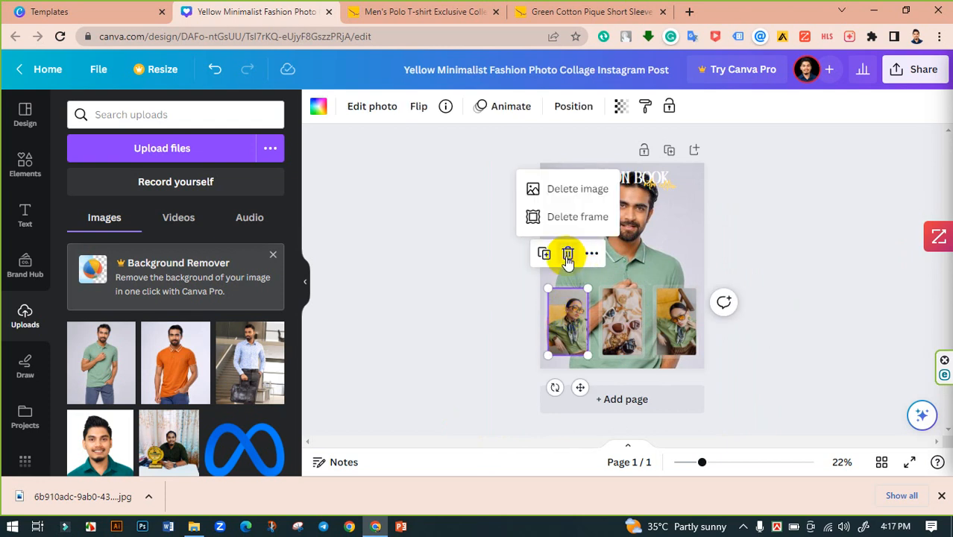
left_click(563, 196)
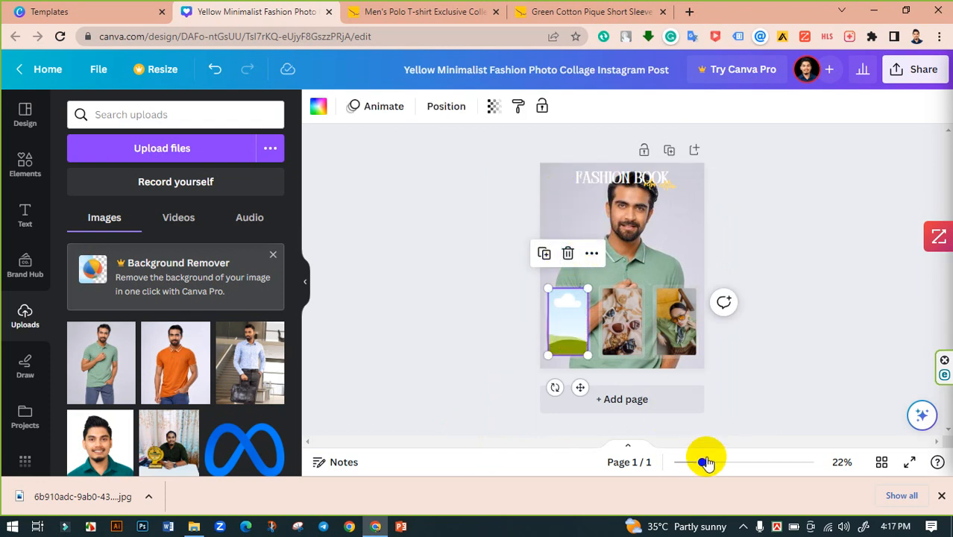
left_click_drag(706, 462, 724, 462)
left_click(623, 358)
left_click(624, 275)
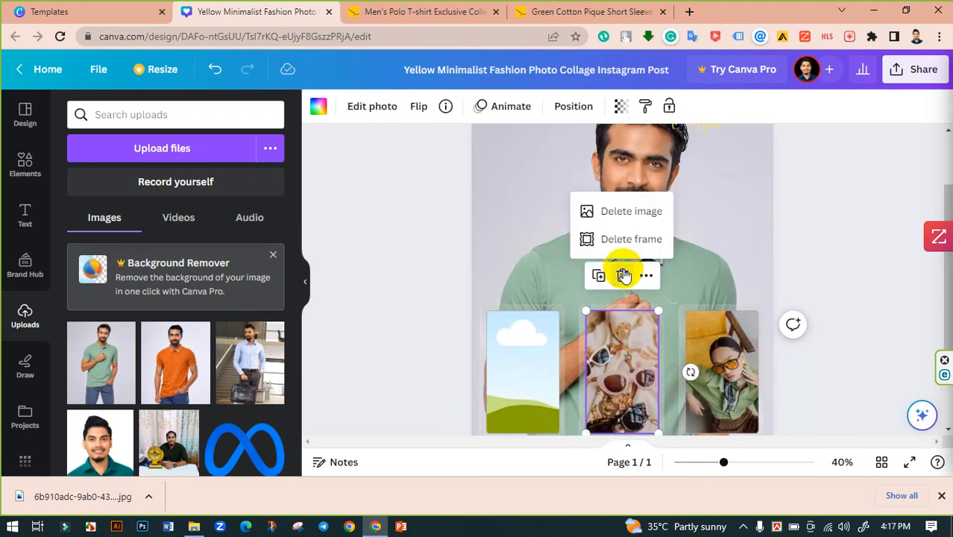
left_click(634, 211)
left_click(703, 352)
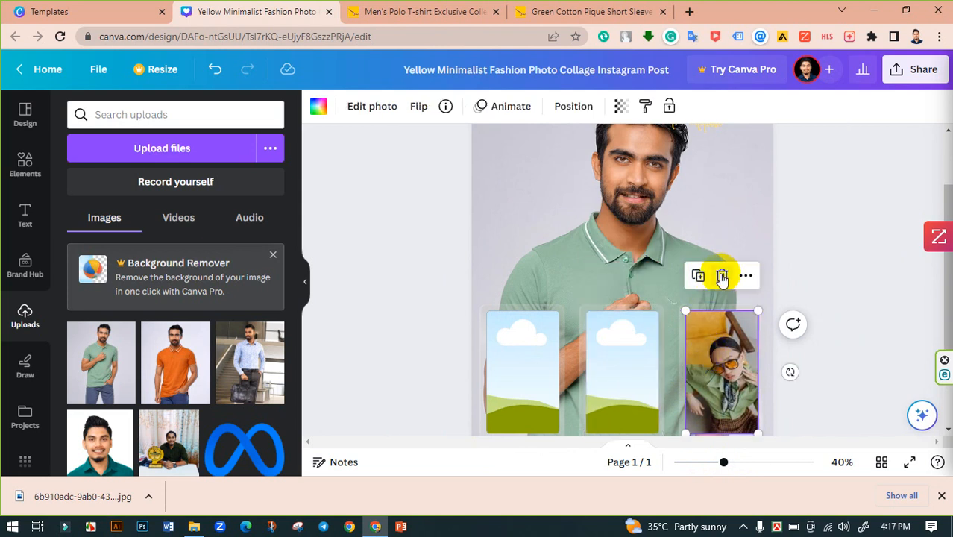
left_click(721, 277)
left_click(711, 213)
scroll(420, 262, "down", 3)
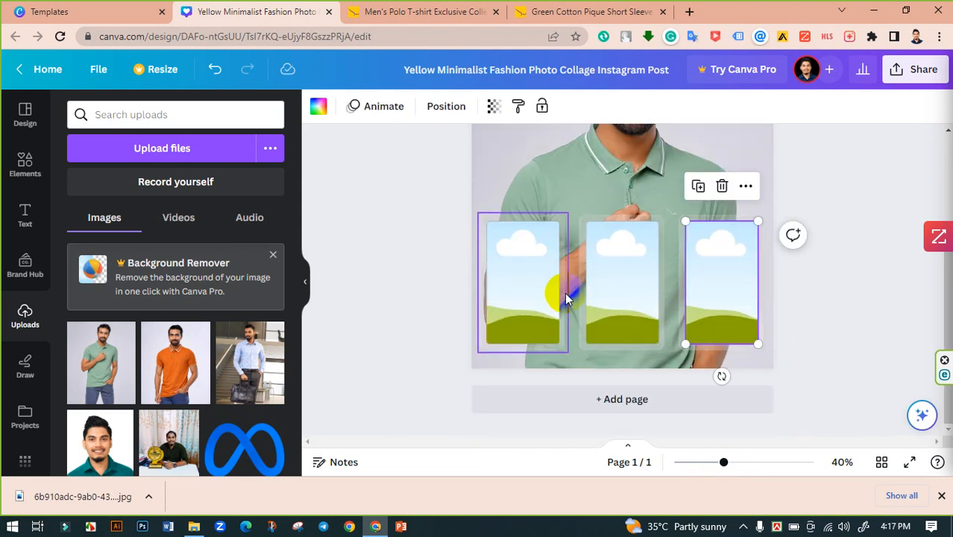
- In the Le Reve polo category, open the product pages of the red, purple and navy blue polos in new tabs
left_click(457, 9)
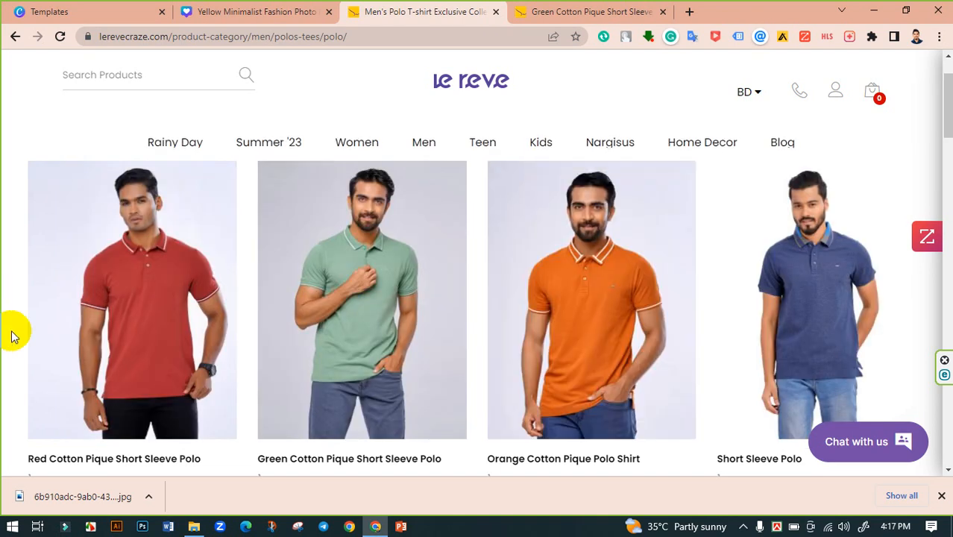
left_click(574, 263)
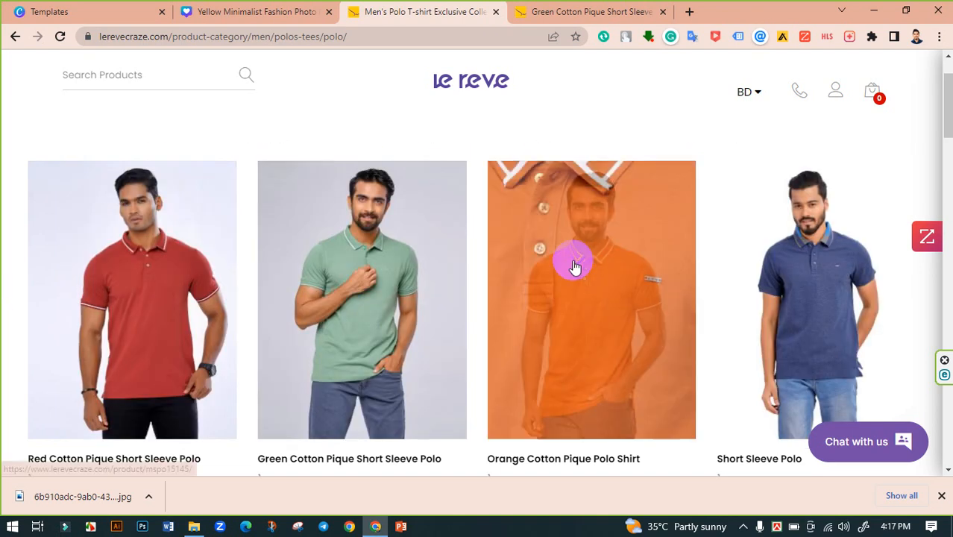
left_click(119, 247, "ctrl")
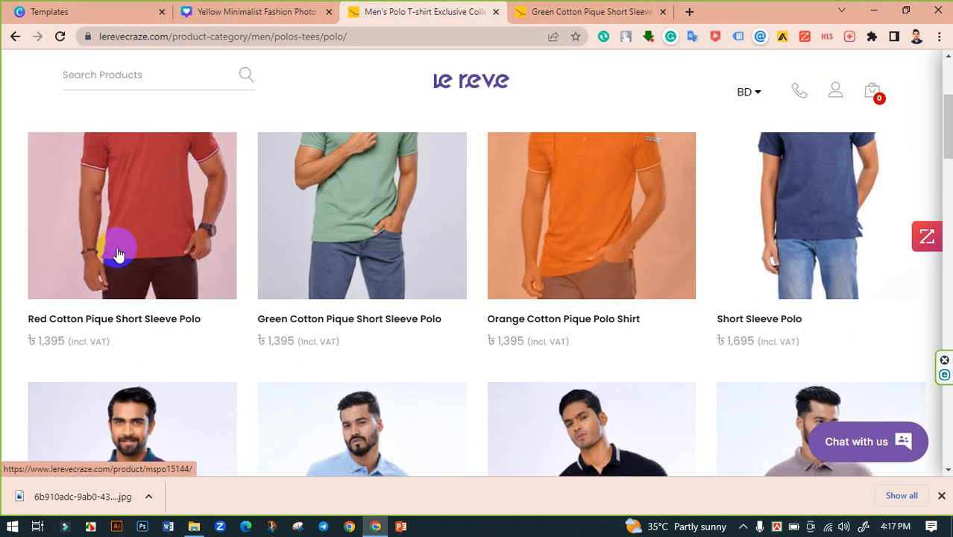
scroll(282, 248, "down", 2)
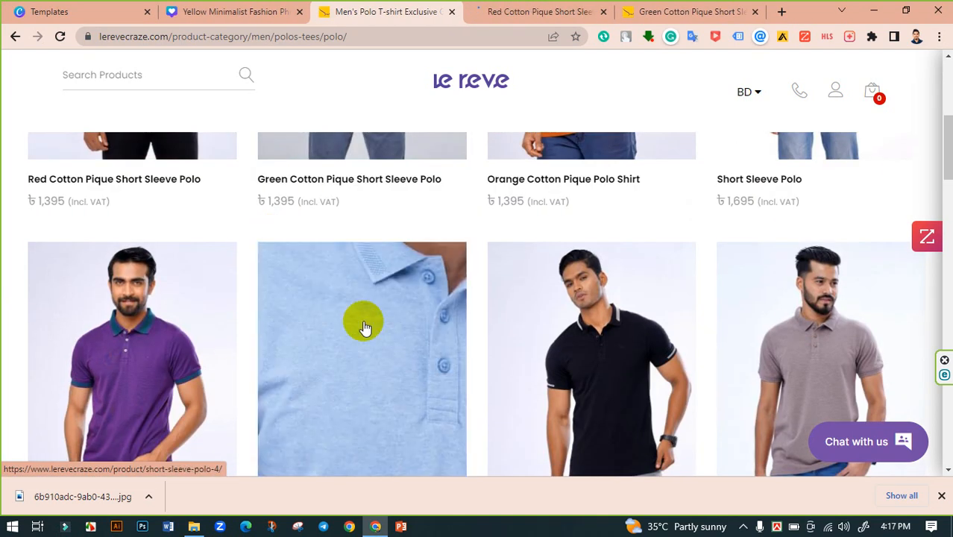
left_click(179, 352, "ctrl")
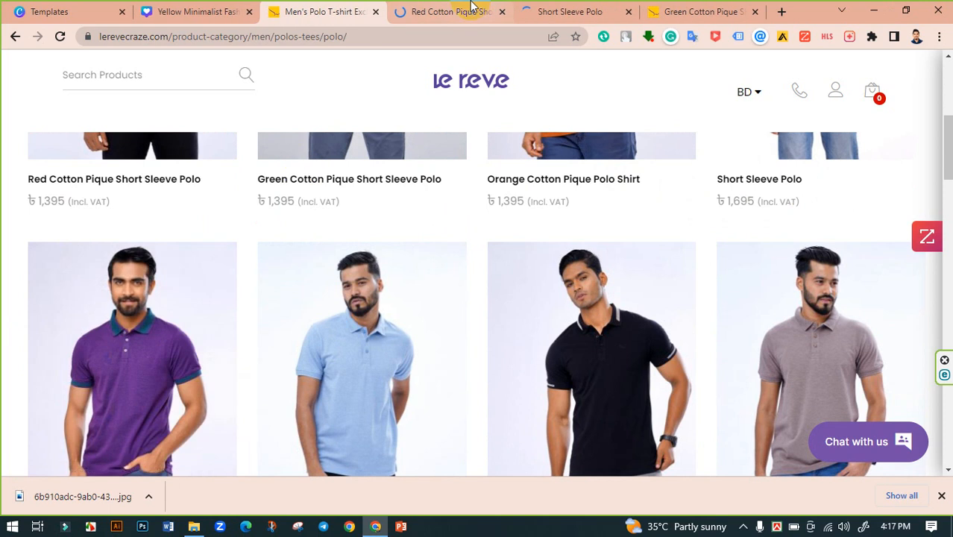
mouse_move(423, 150)
scroll(177, 383, "up", 4)
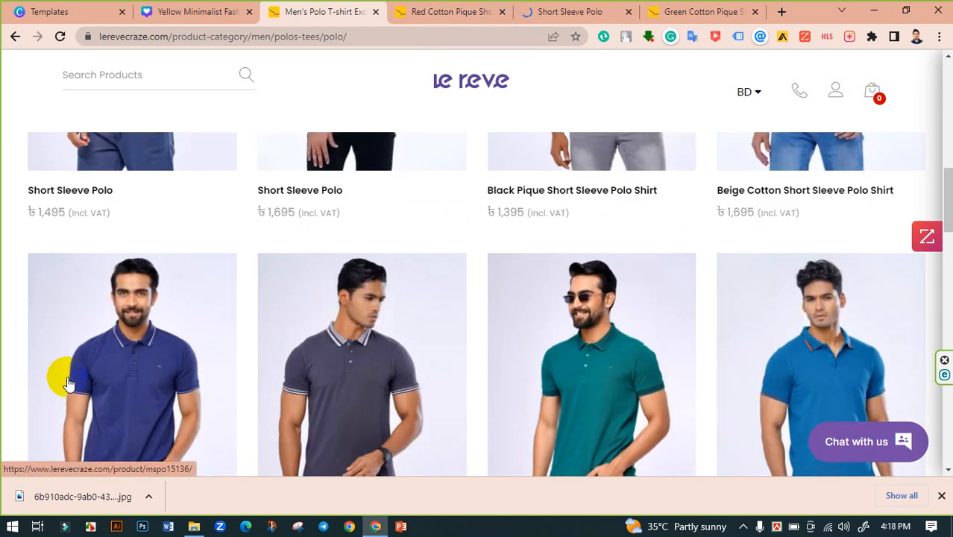
scroll(97, 358, "down", 1)
middle_click(125, 336)
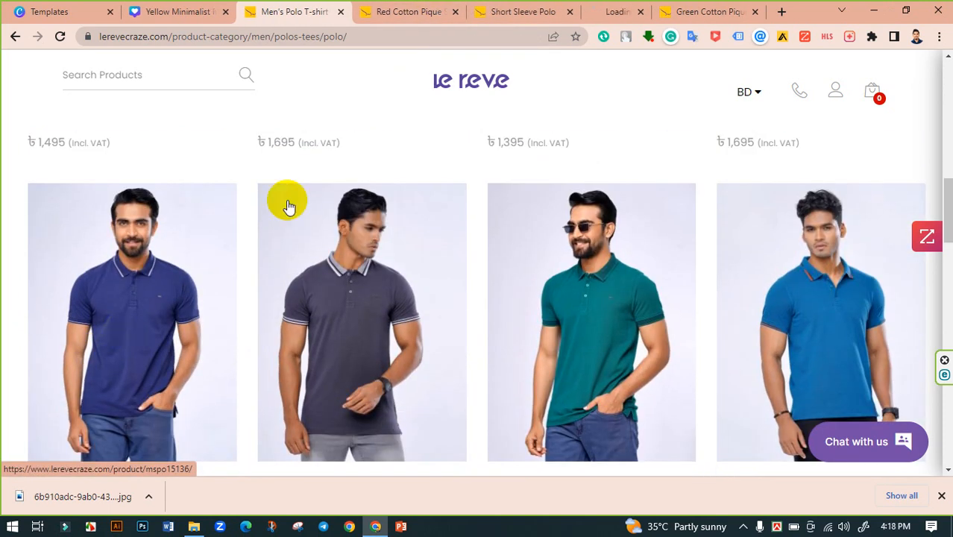
- Close the red polo page and save the purple Short Sleeve Polo's main image as a JPEG in Downloads
left_click(390, 12)
left_click(433, 14)
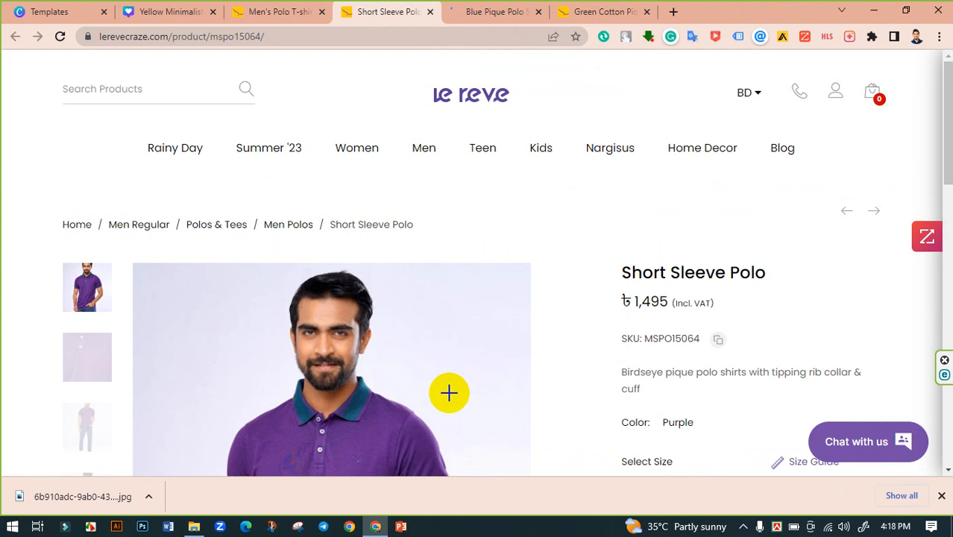
scroll(332, 337, "down", 2)
right_click(332, 337)
left_click(394, 225)
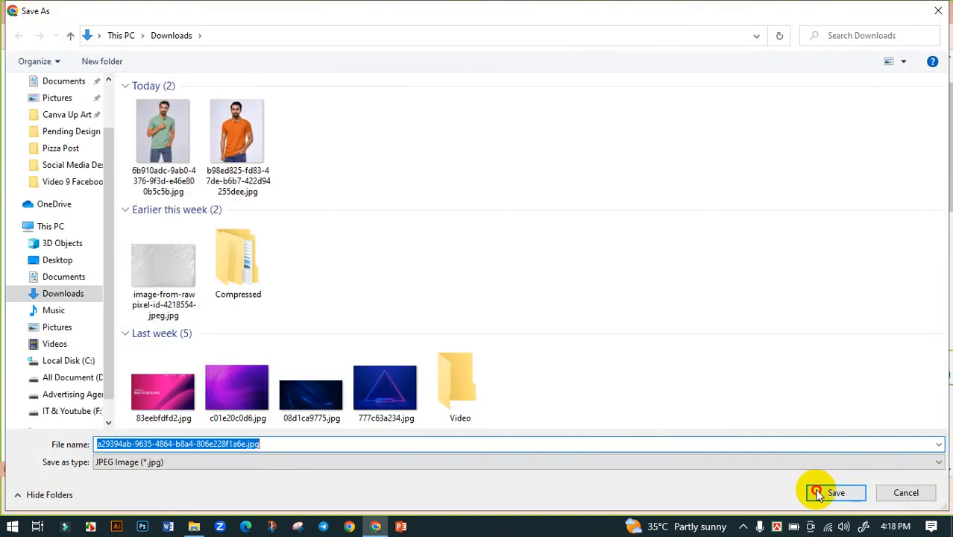
left_click(818, 493)
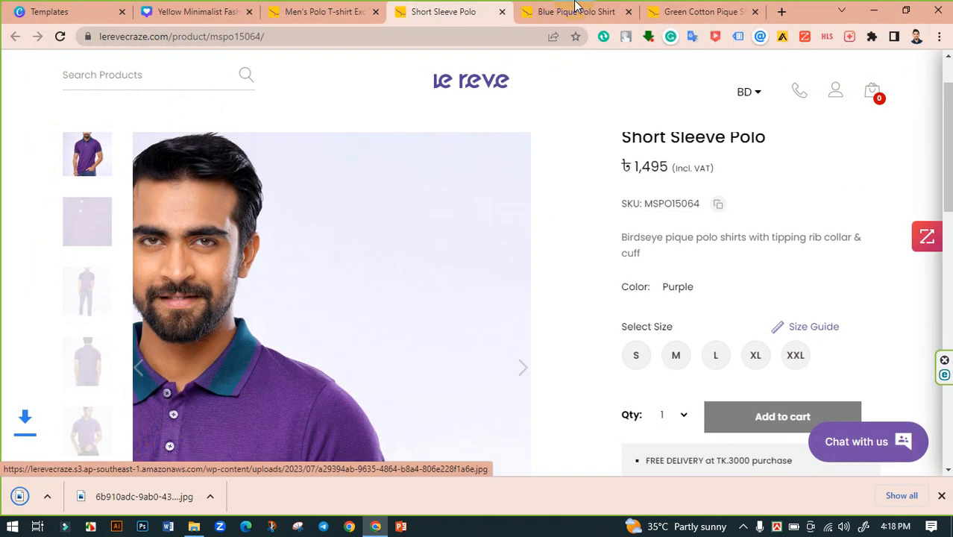
- Save the Blue Pique Polo Shirt's main product image as a JPEG in the Downloads folder
left_click(552, 12)
scroll(335, 291, "down", 3)
right_click(306, 238)
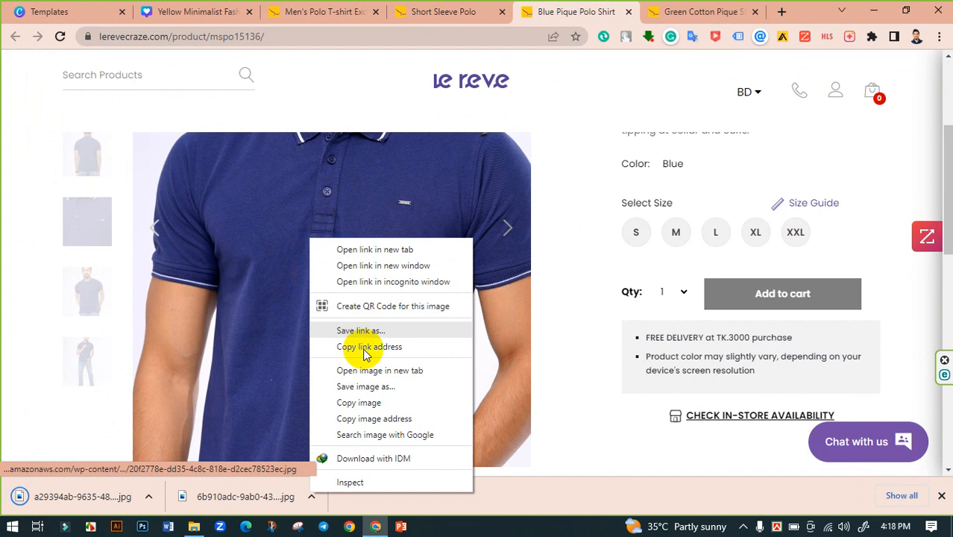
left_click(347, 385)
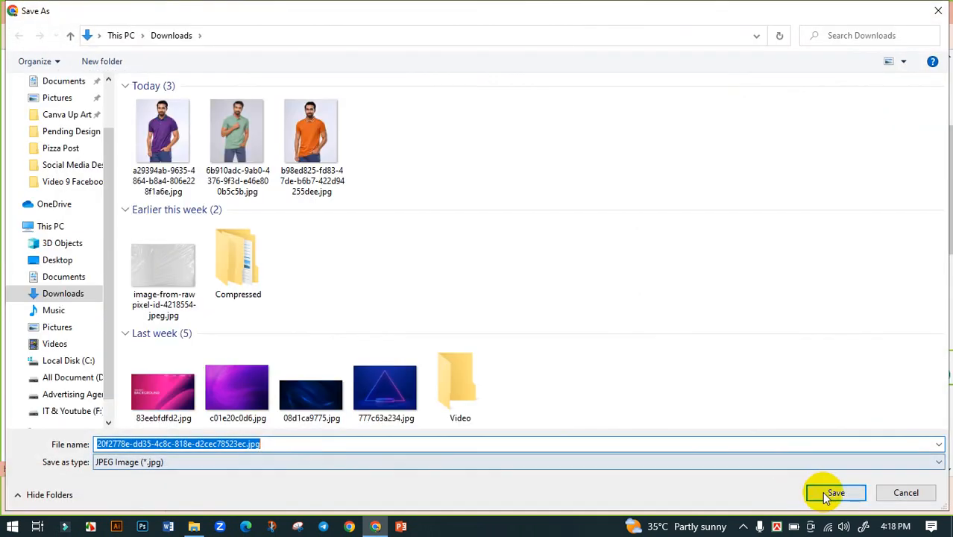
left_click(834, 492)
- Return to the men's polo category and open the product page of the teal Green Pique Polo Shirt in a new tab
left_click(685, 11)
scroll(333, 286, "down", 3)
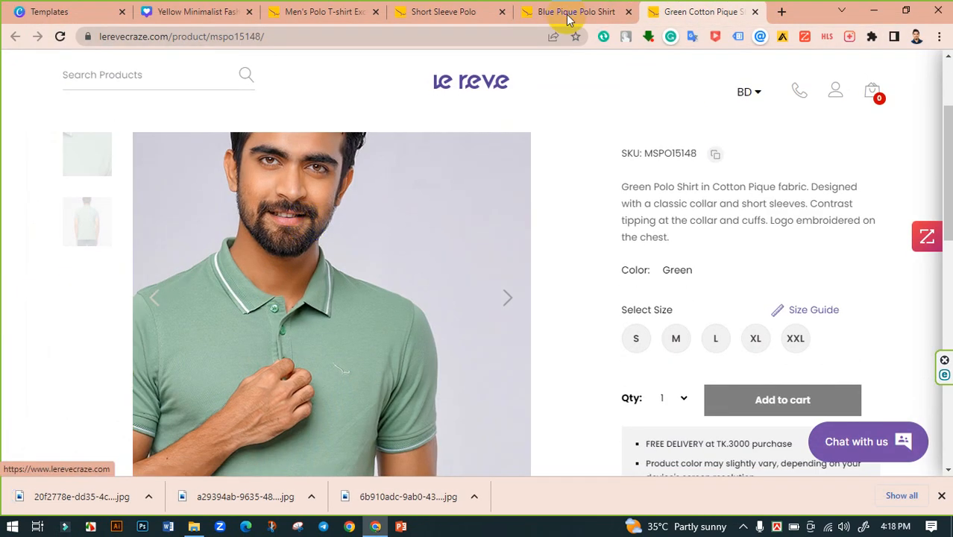
left_click(351, 12)
scroll(571, 290, "down", 3)
scroll(570, 290, "up", 4)
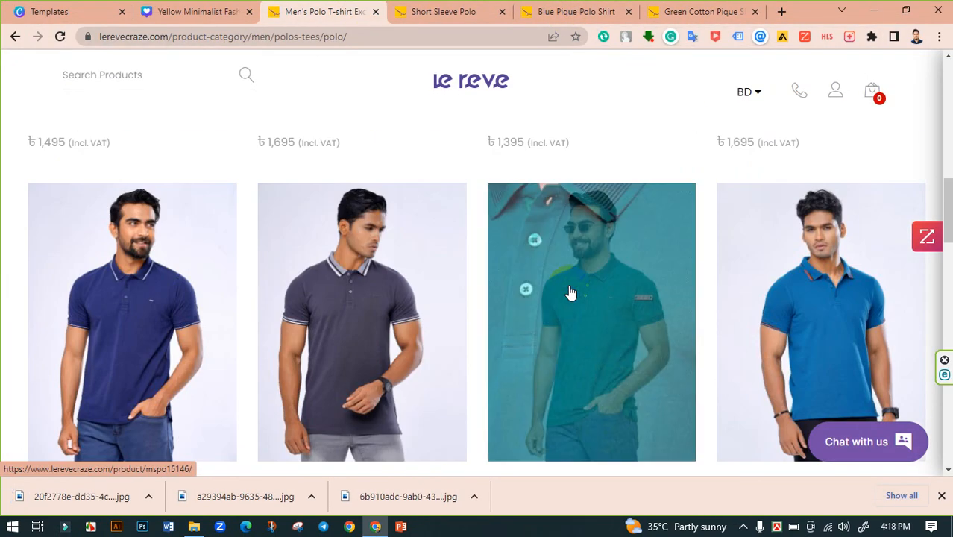
scroll(576, 321, "down", 2)
middle_click(584, 283)
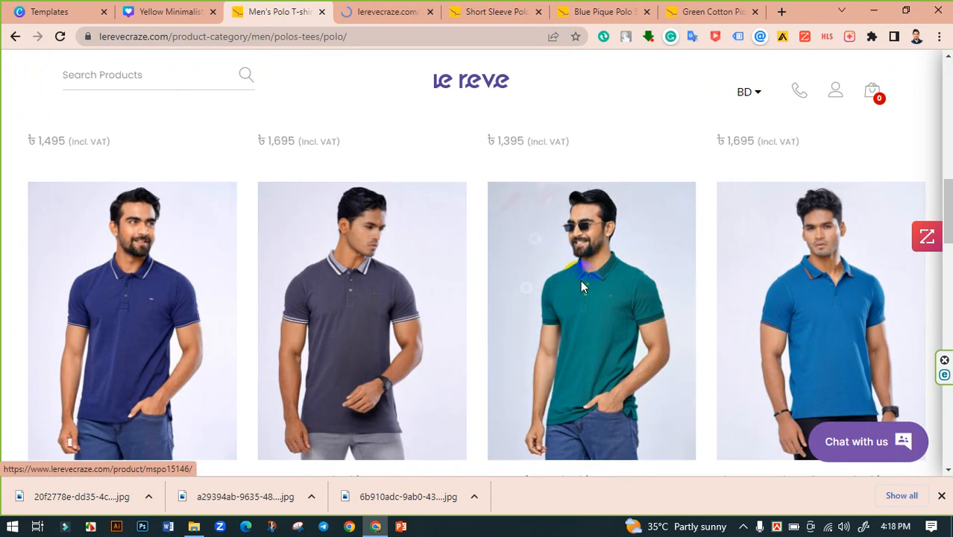
left_click(367, 11)
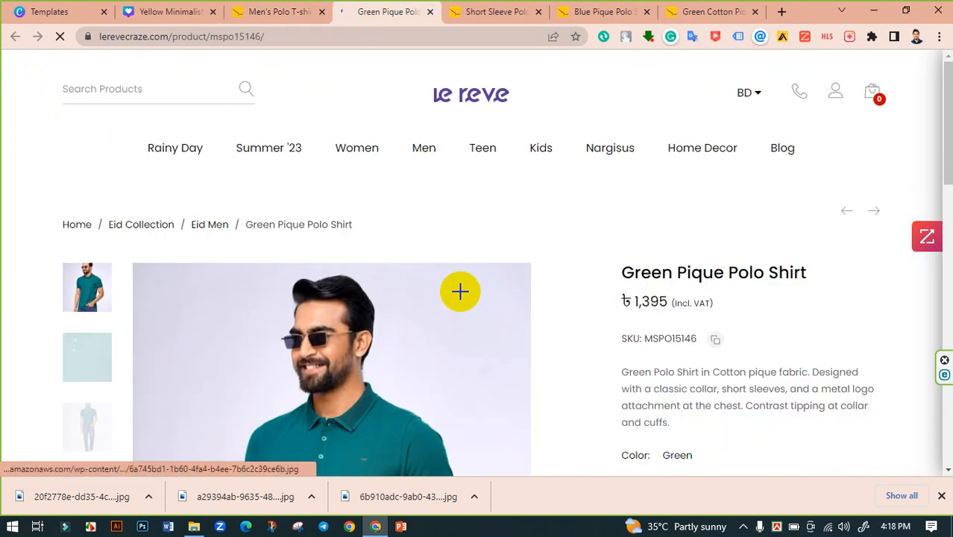
- Save the Green Pique Polo Shirt's main product image as a JPEG in the Downloads folder
scroll(459, 289, "down", 3)
right_click(309, 266)
left_click(364, 161)
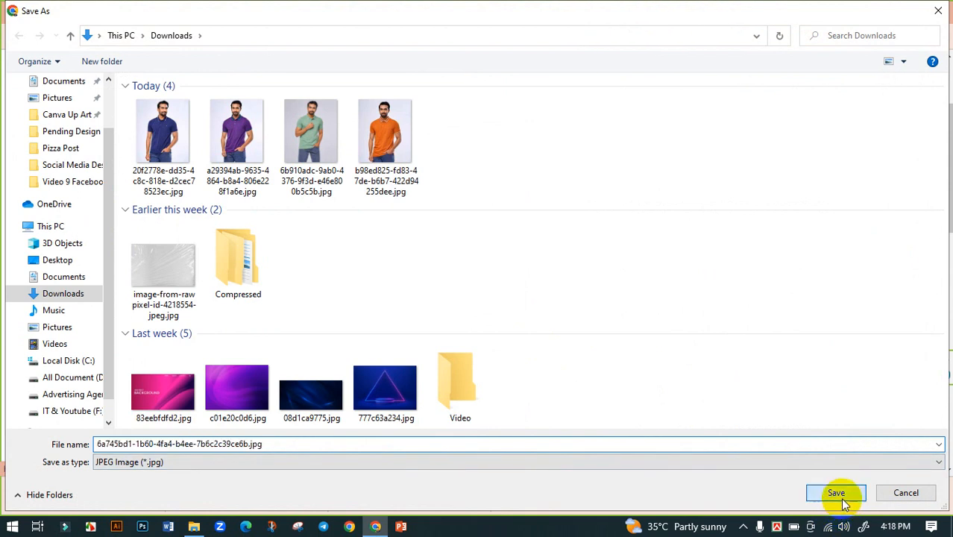
left_click(842, 501)
- Show the saved image in its folder and select the navy, purple and teal polo photos together
left_click(148, 496)
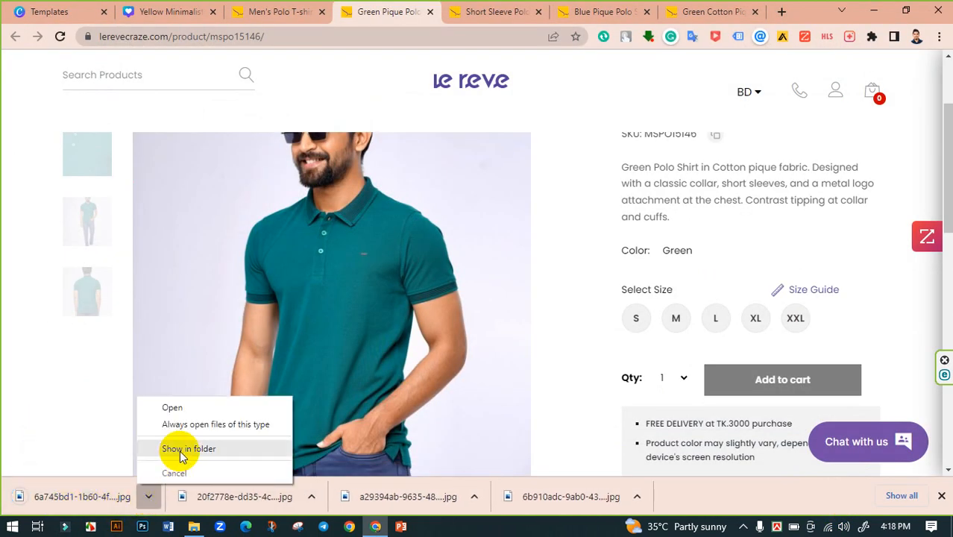
left_click(181, 451)
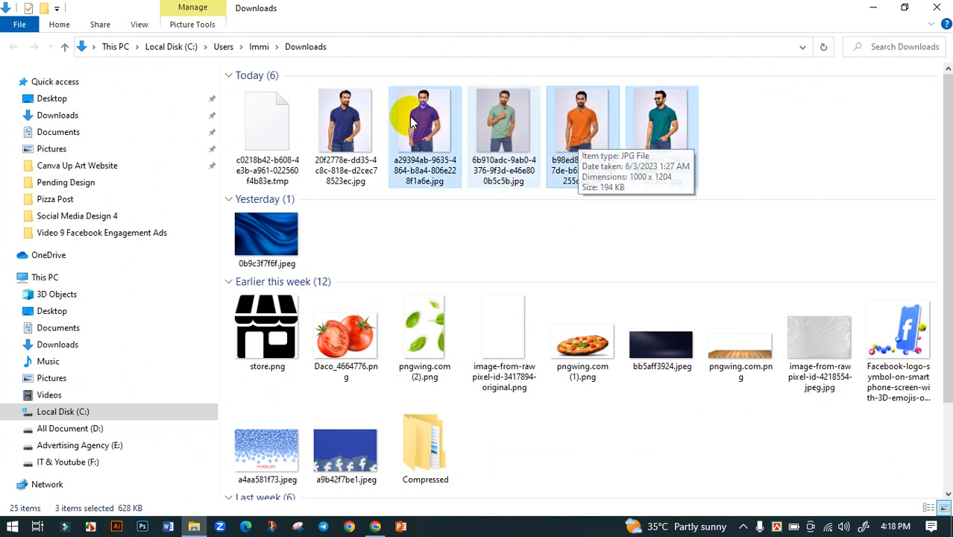
left_click(660, 123, "ctrl")
left_click(617, 126, "ctrl")
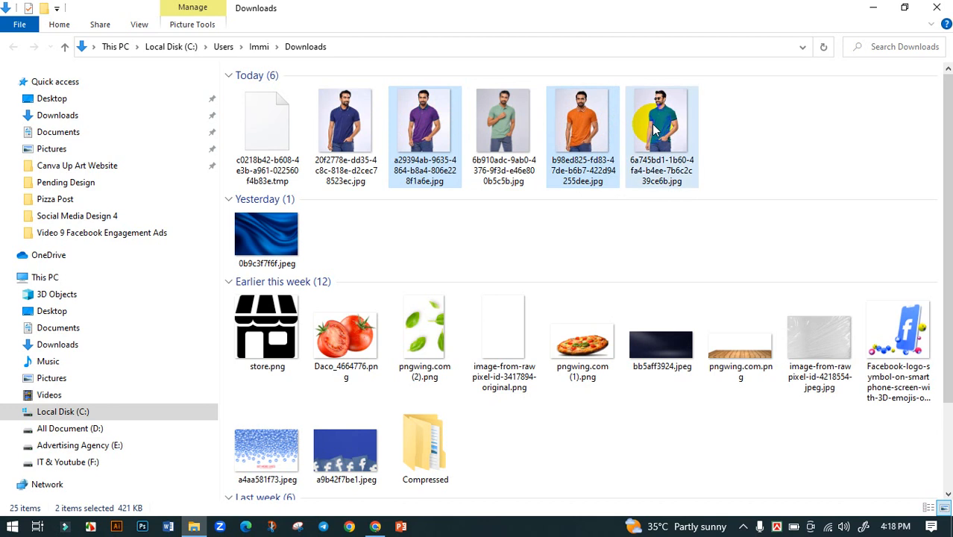
left_click(590, 146, "ctrl")
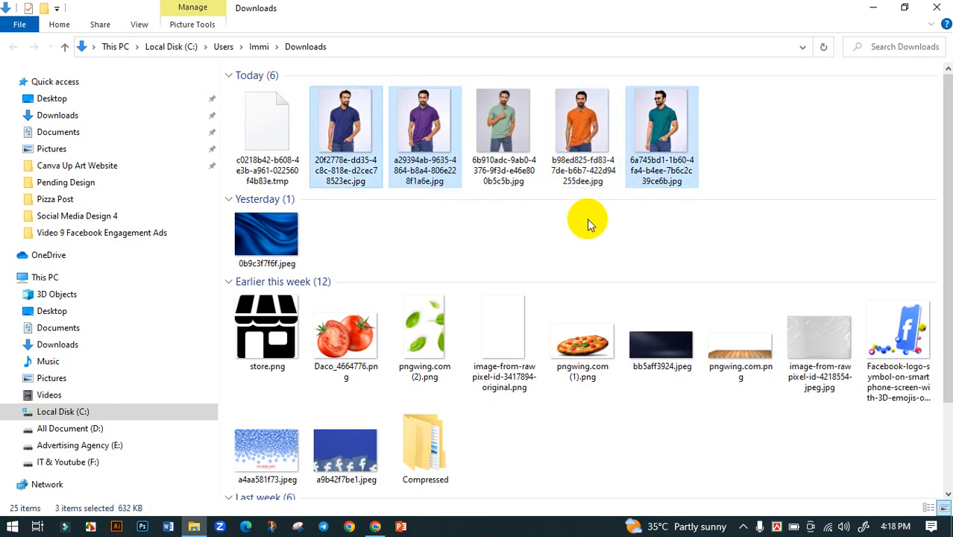
left_click(439, 142, "ctrl")
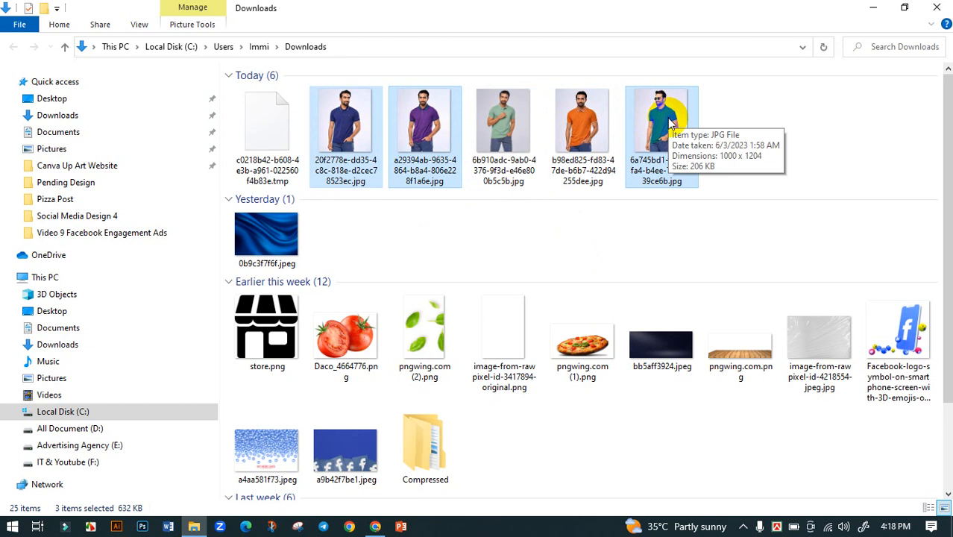
- Upload the three selected polo photos into the Canva design and fill the frames with navy, purple and teal in that order
left_click_drag(669, 123, 173, 351)
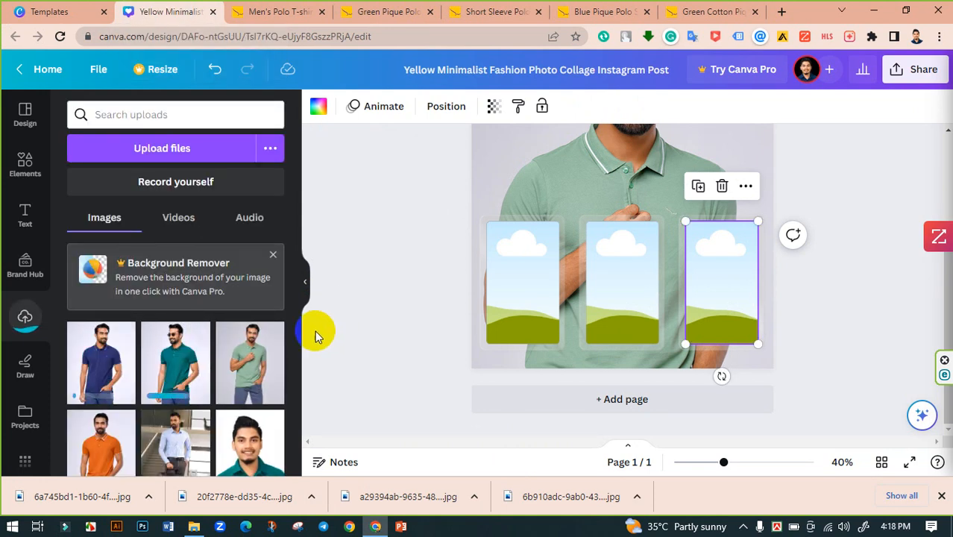
left_click_drag(246, 373, 755, 293)
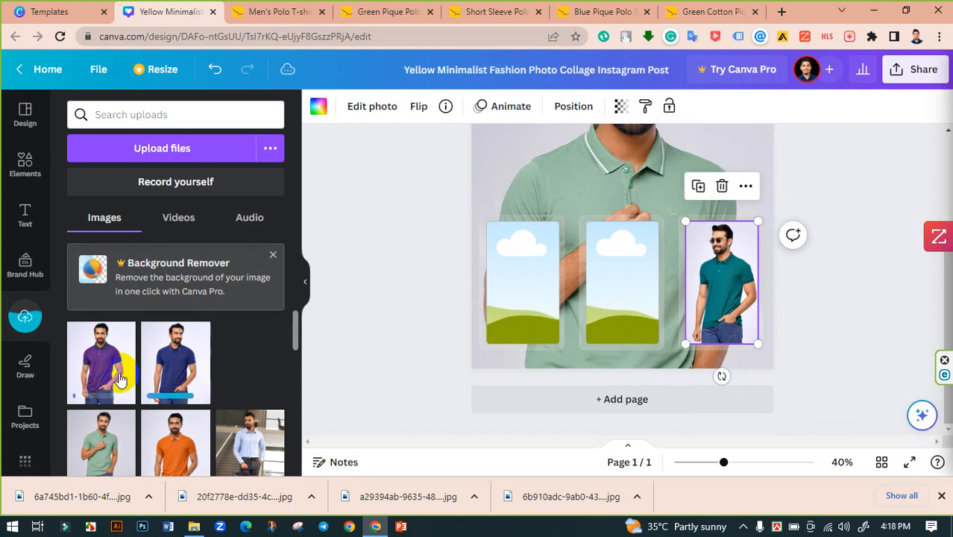
left_click_drag(173, 363, 498, 281)
left_click_drag(115, 366, 587, 292)
left_click(375, 321)
- Examine the whole post at a smaller scale, checking the three filled frames and the heading texts
scroll(400, 311, "up", 4)
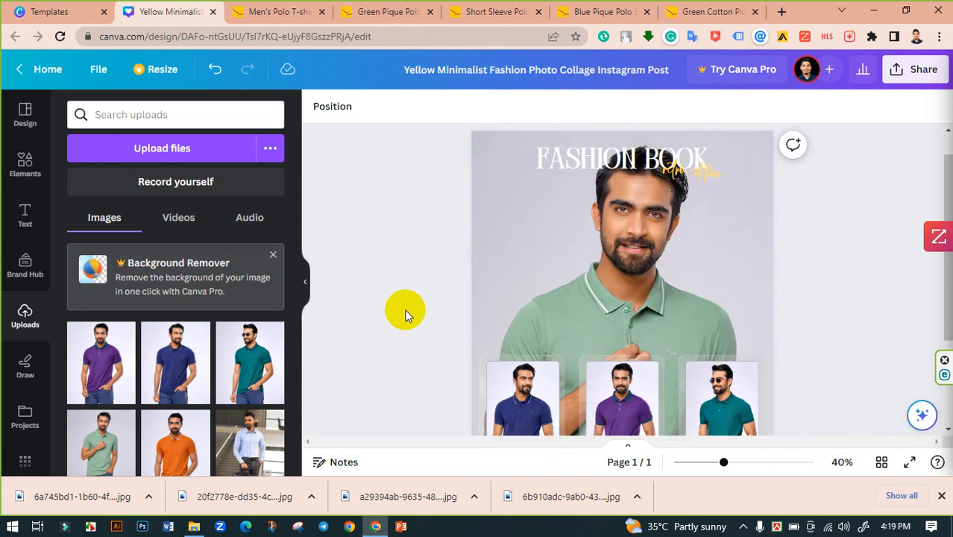
scroll(420, 302, "down", 2)
scroll(429, 302, "down", 2)
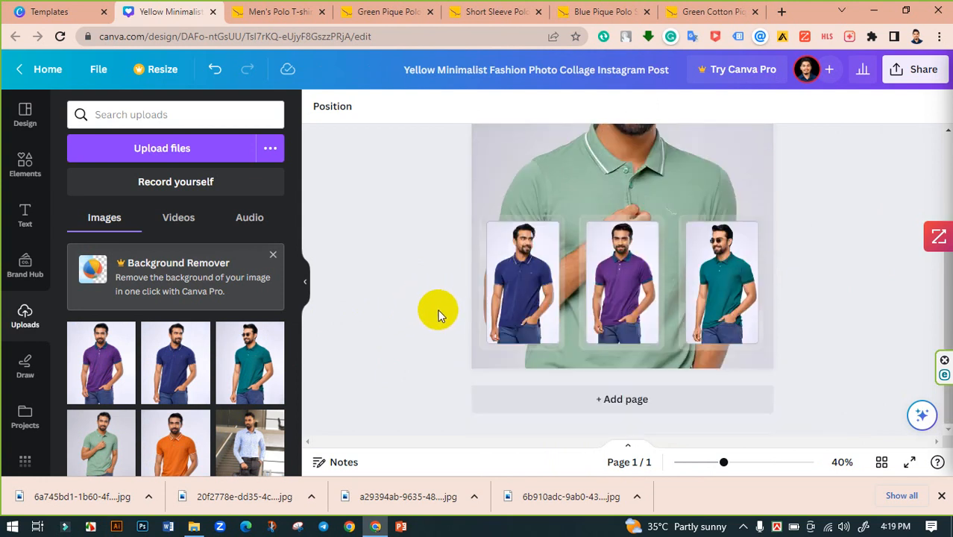
scroll(437, 310, "up", 4)
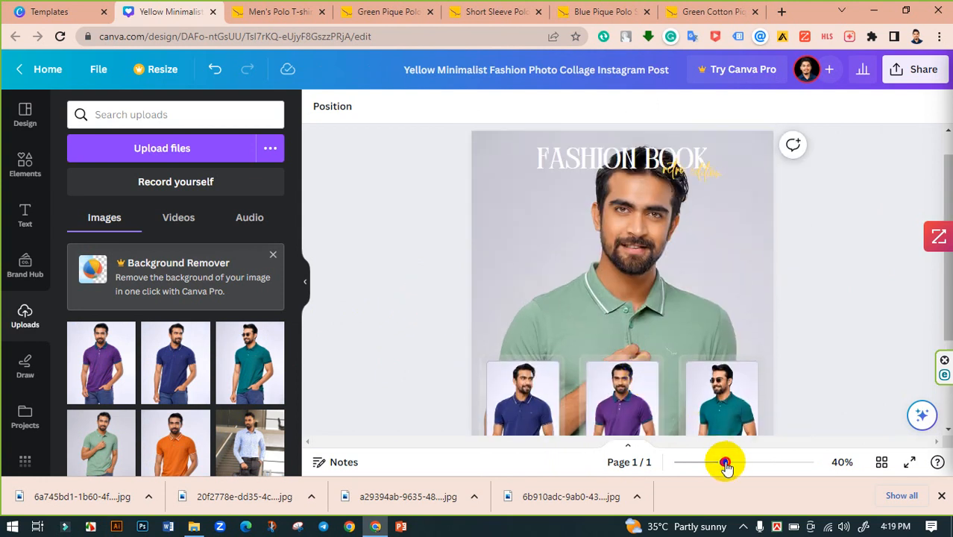
left_click_drag(725, 463, 711, 463)
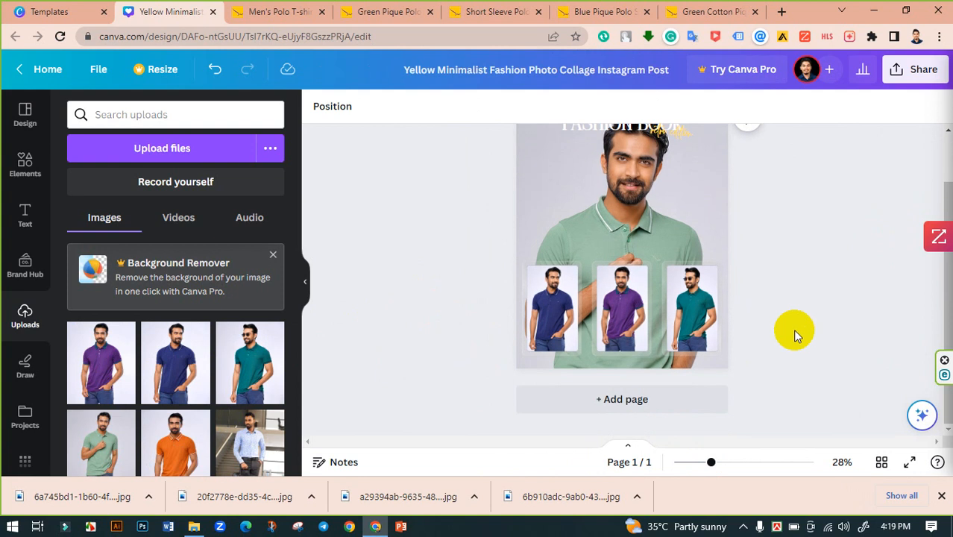
scroll(765, 346, "up", 1)
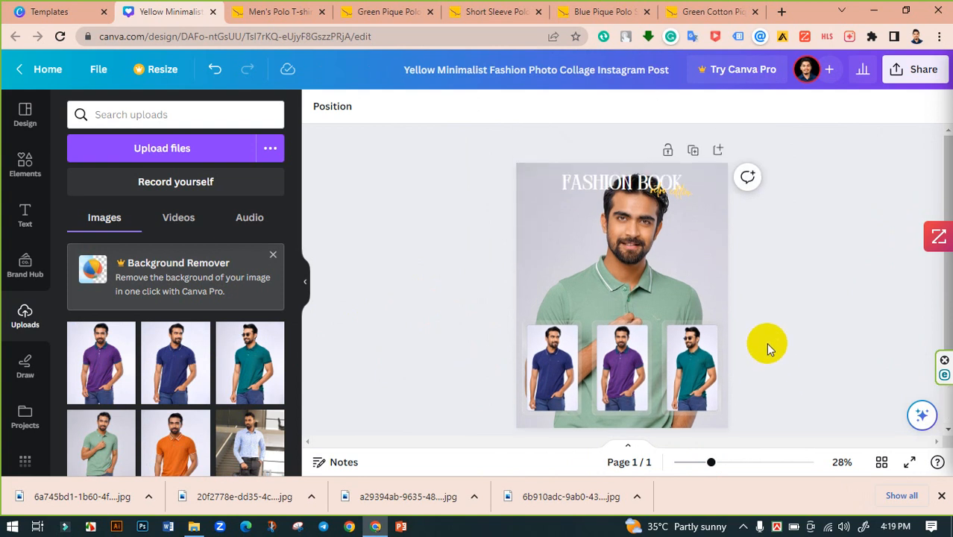
left_click(668, 188)
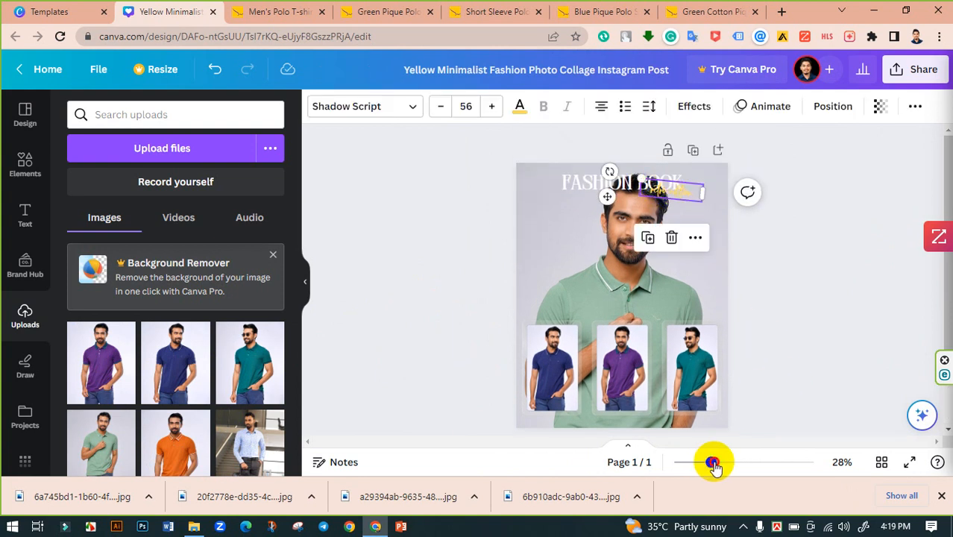
left_click_drag(713, 464, 723, 462)
scroll(848, 311, "up", 1)
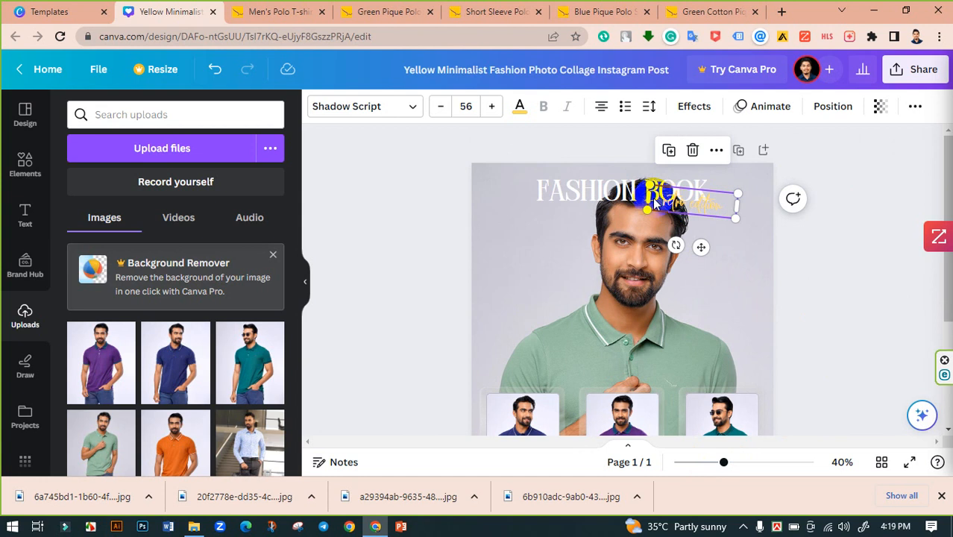
- Move the "FASHION BOOK" title to just above the framed photos and change its text to "MENS POLO FASHION"
left_click(589, 195)
left_click_drag(612, 192, 613, 366)
double_click(614, 366)
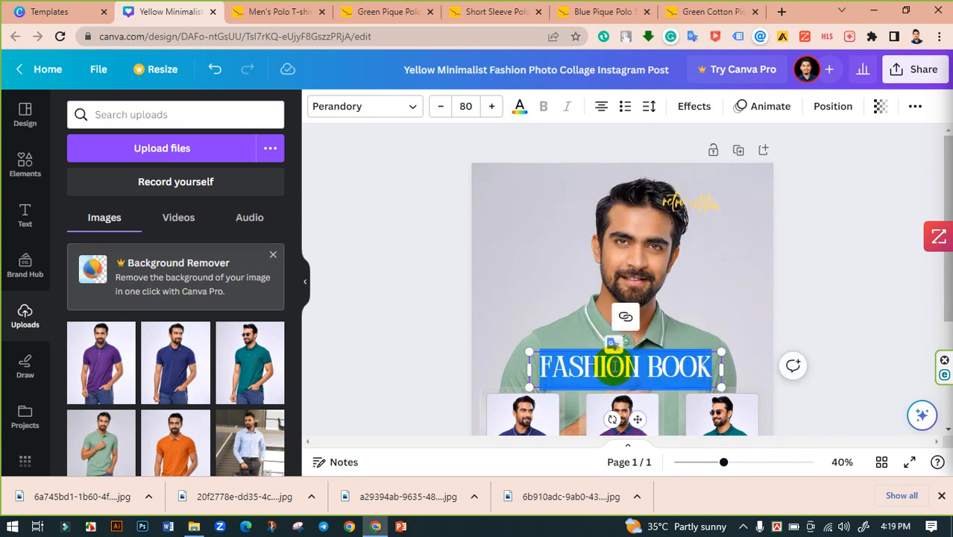
type("MENS")
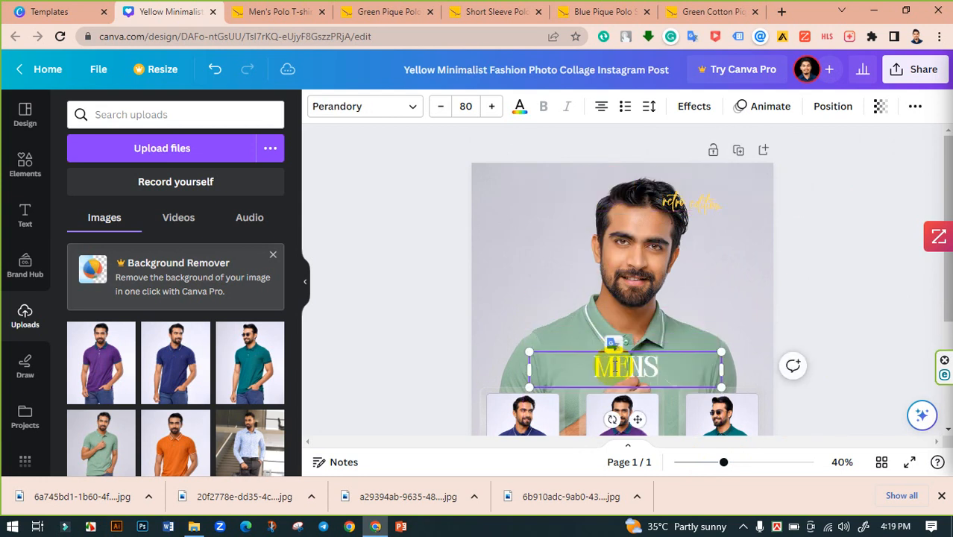
type(" POLO")
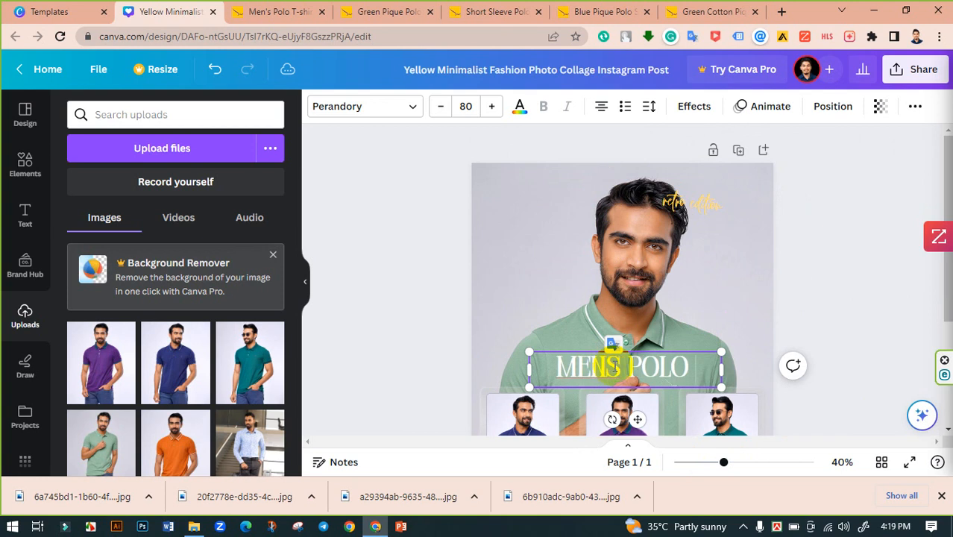
type(" FASHION")
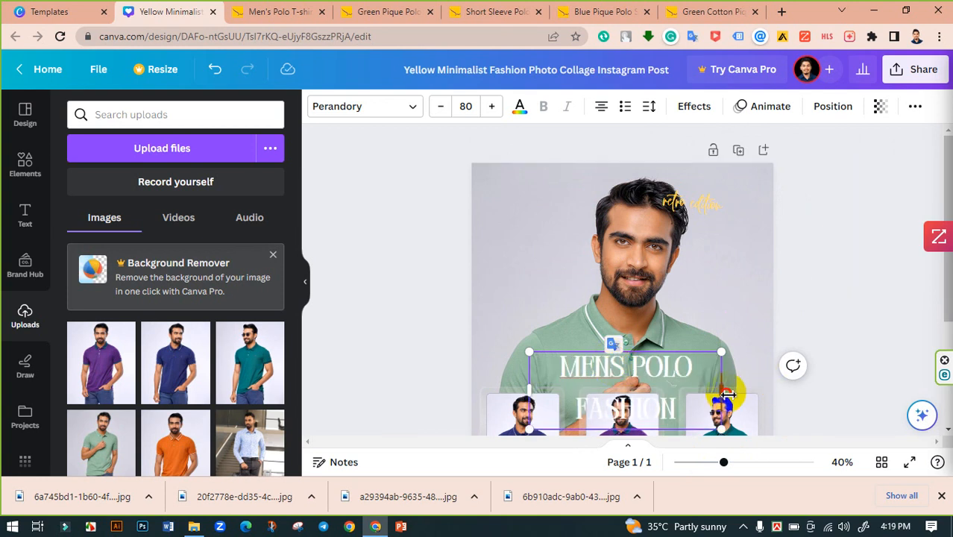
- Widen the title's text box to about 874 px so it fits one line, and center it horizontally on the page
left_click_drag(727, 394, 774, 380)
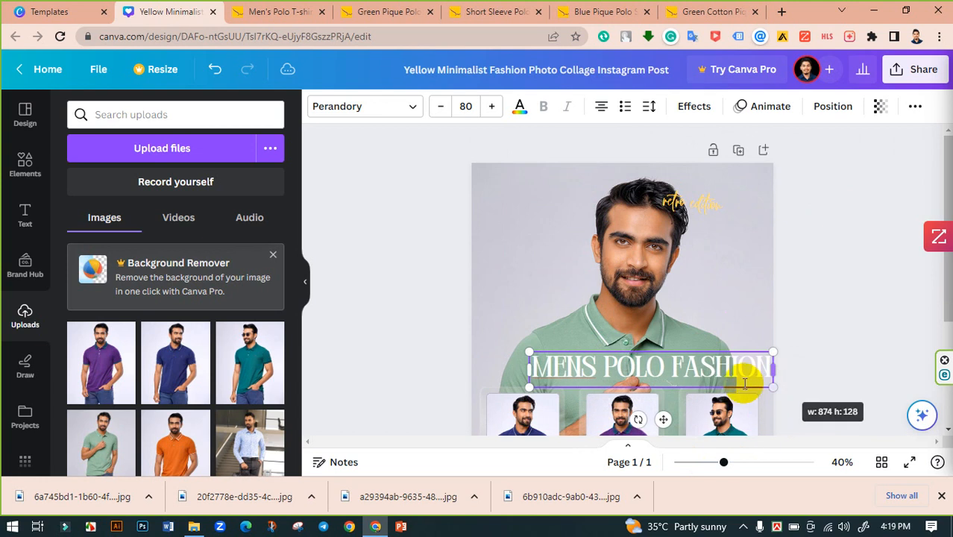
left_click_drag(663, 419, 635, 414)
left_click(830, 103)
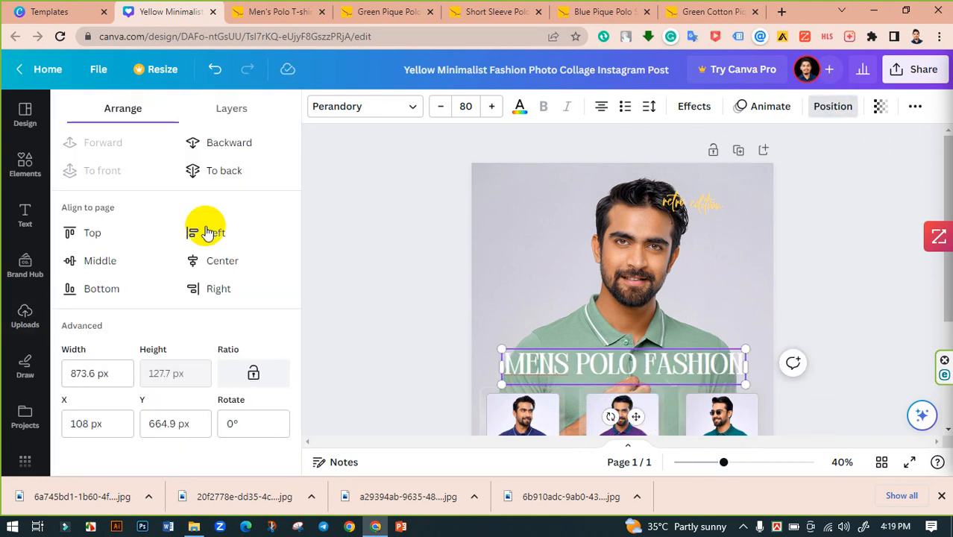
left_click(213, 260)
left_click(396, 287)
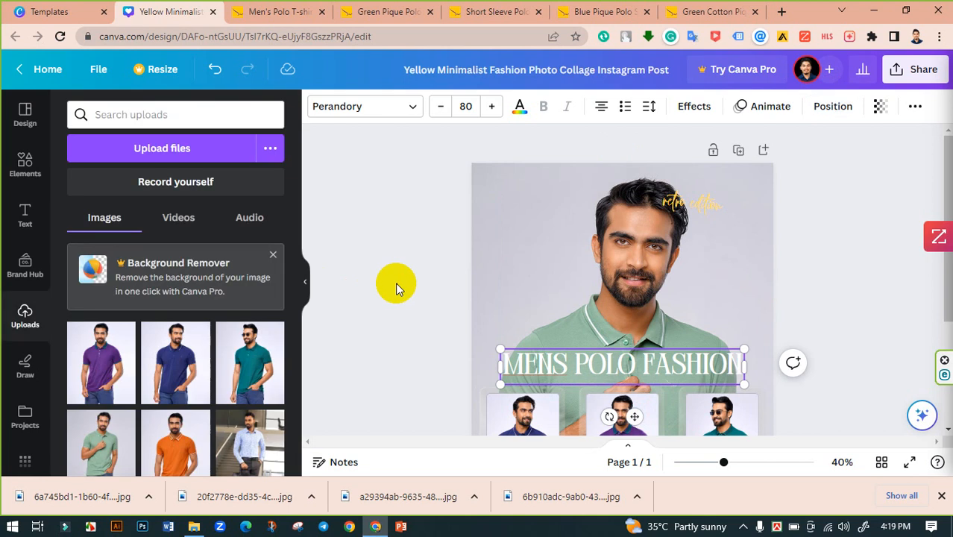
- Delete the yellow "retro edition" script text from the post
left_click(722, 227)
left_click_drag(722, 227, 739, 388)
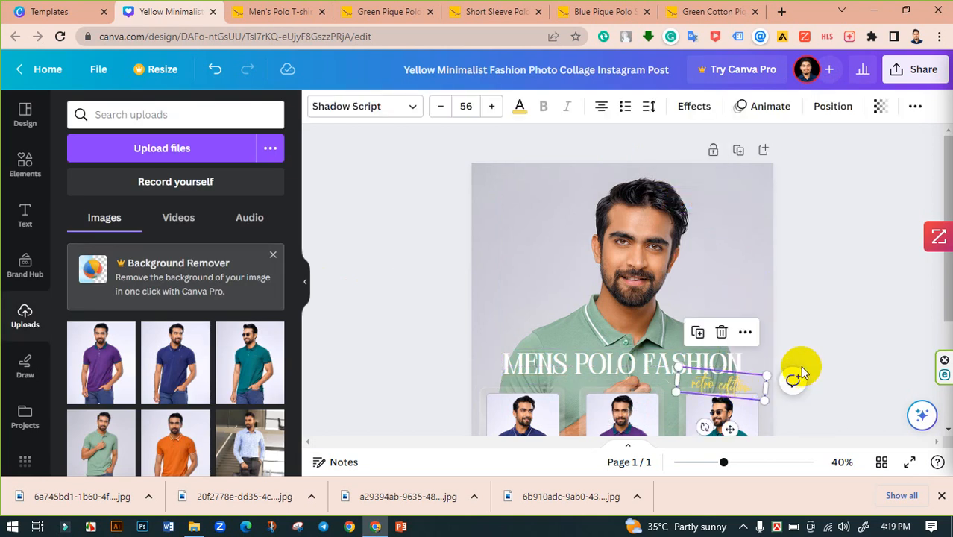
key("Delete")
scroll(797, 336, "down", 2)
left_click(691, 227)
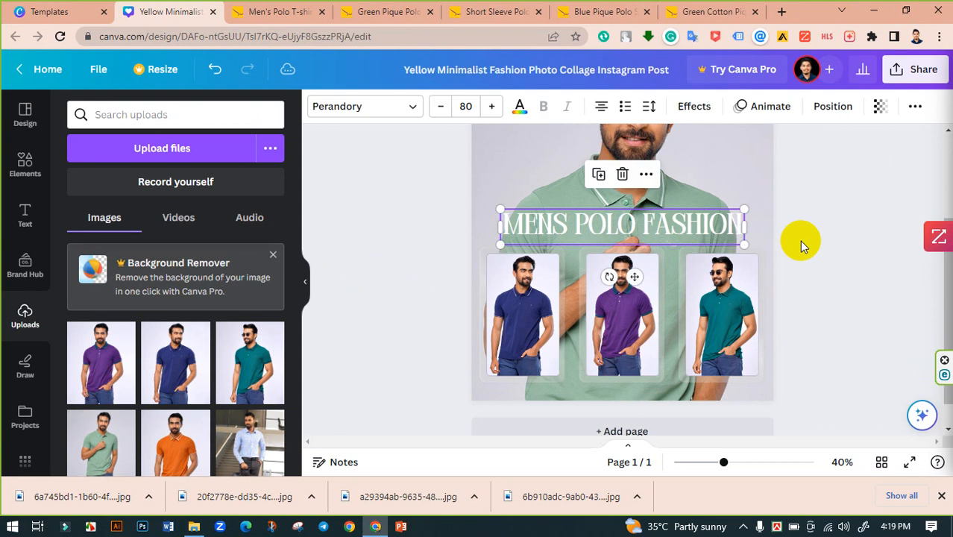
left_click(843, 250)
- Select the three framed photos together with the title and shift them slightly upward on the page
scroll(767, 351, "down", 1)
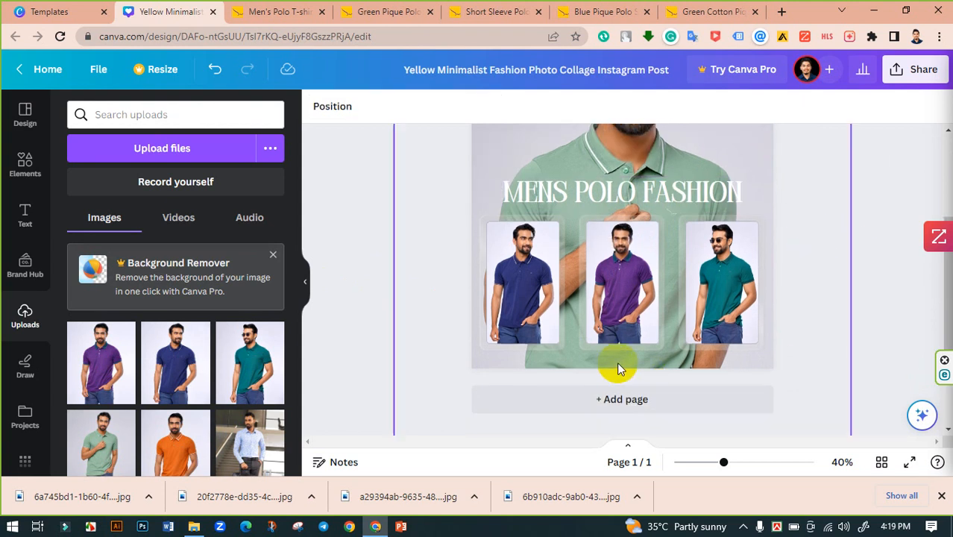
left_click(540, 287)
left_click(651, 289)
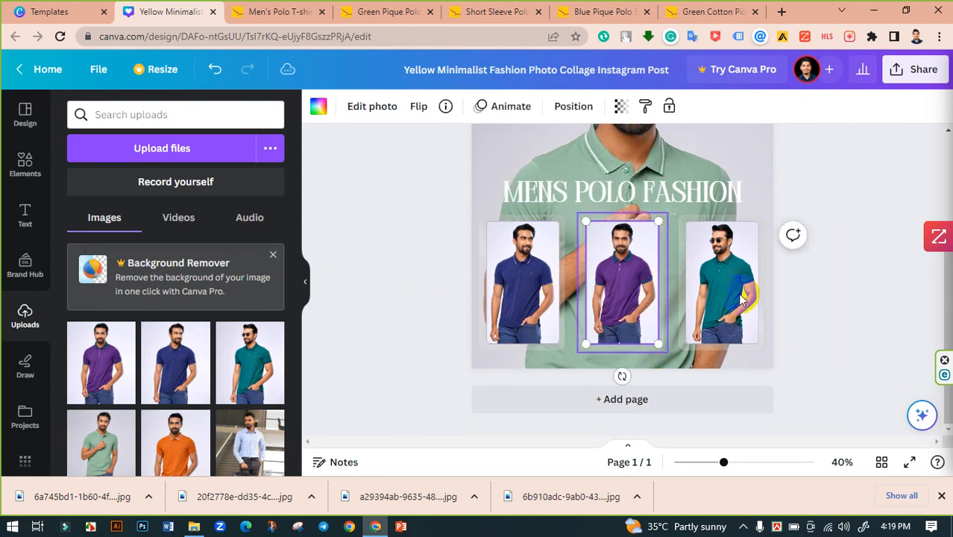
left_click(748, 297, "shift")
left_click_drag(829, 361, 481, 289)
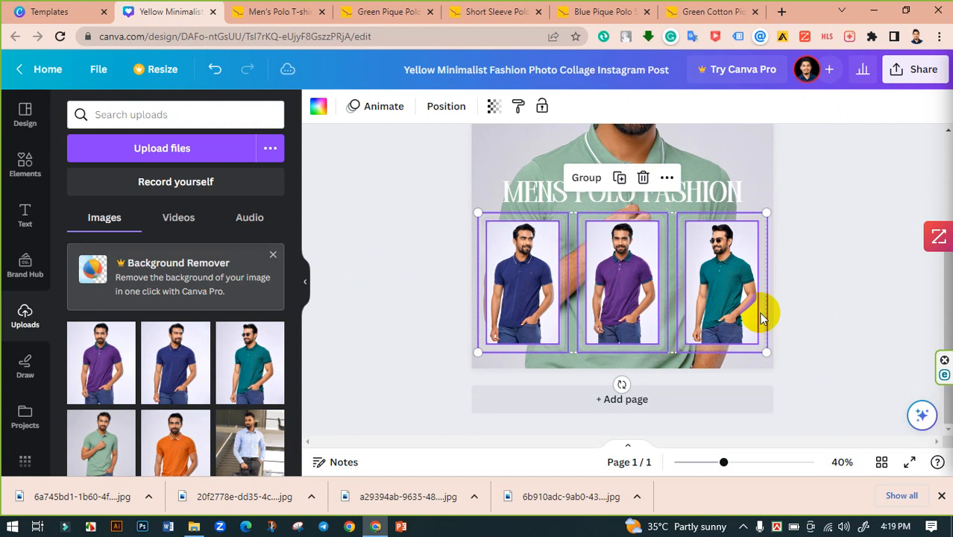
scroll(776, 324, "up", 3)
left_click(696, 358, "shift")
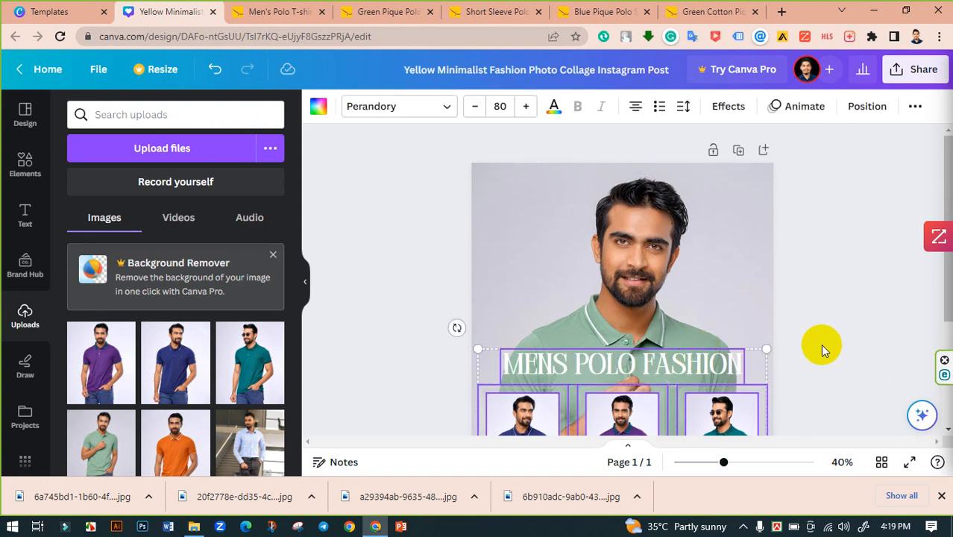
scroll(820, 343, "down", 1)
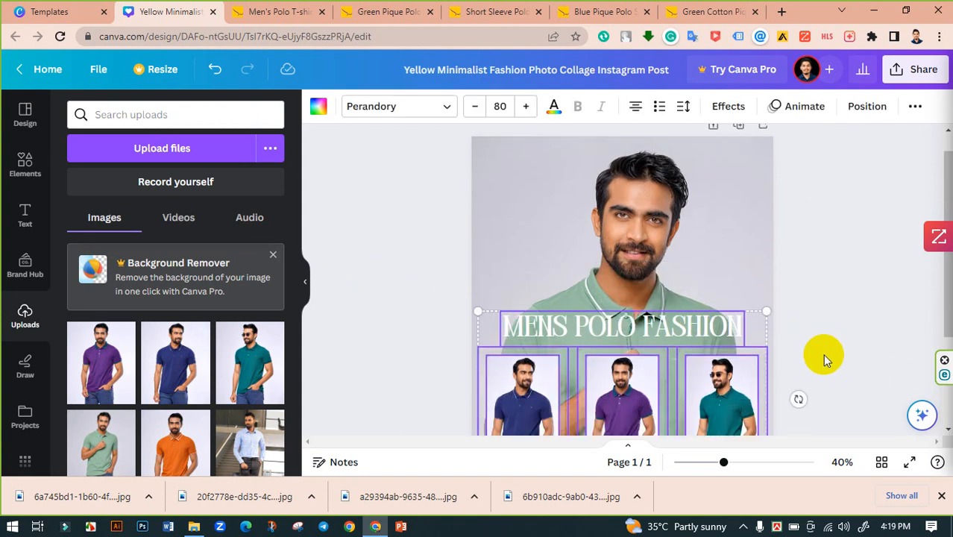
scroll(823, 353, "down", 3)
left_click(852, 352)
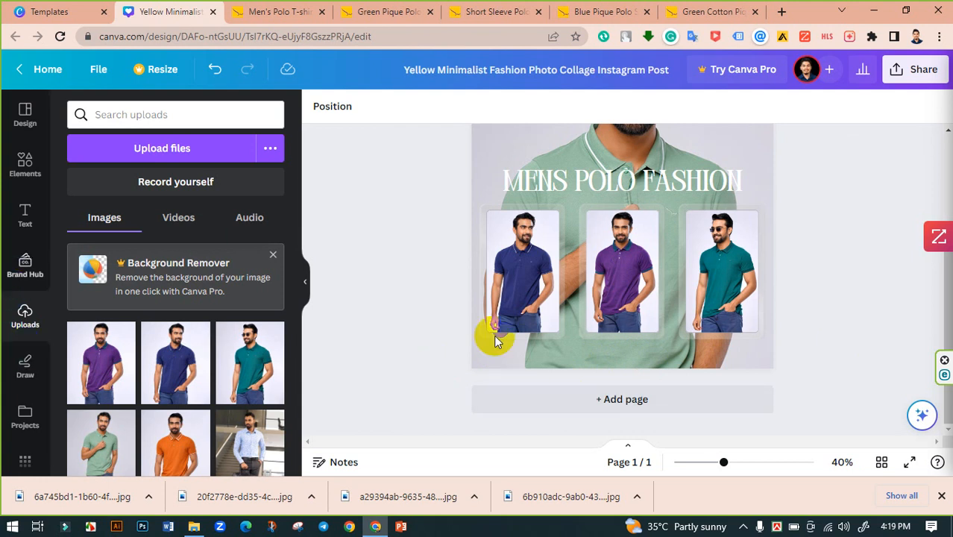
- Search the elements library for "gradient" and browse to the photo results
left_click(22, 160)
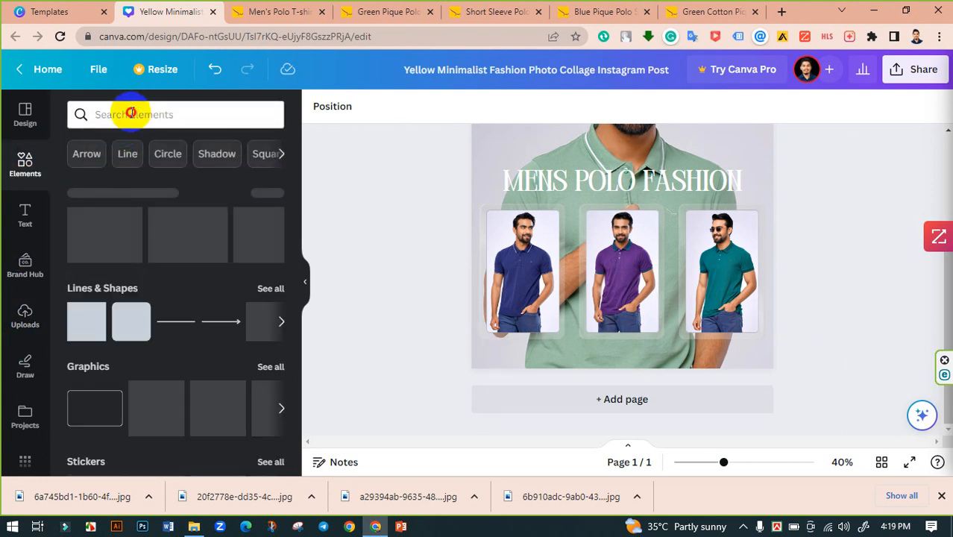
left_click(130, 114)
type("grad")
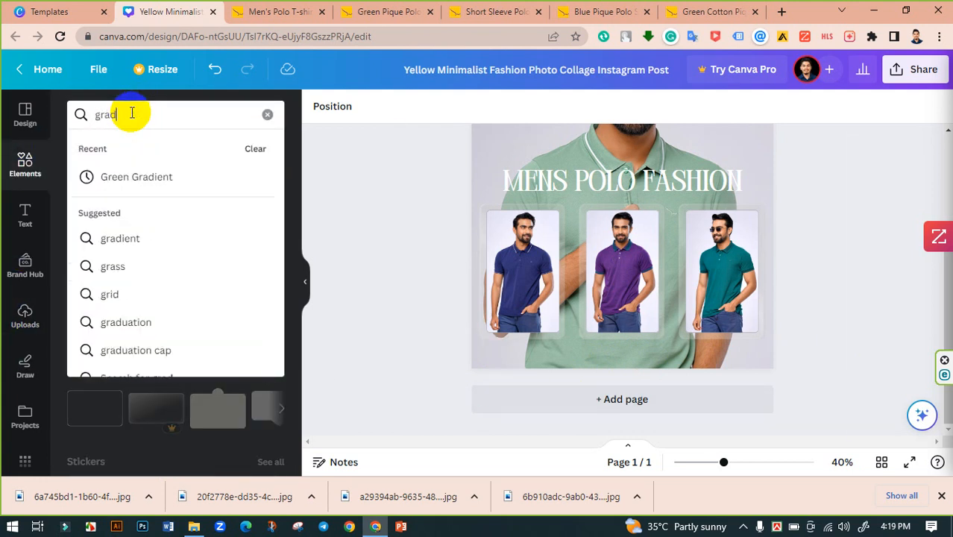
type("ient")
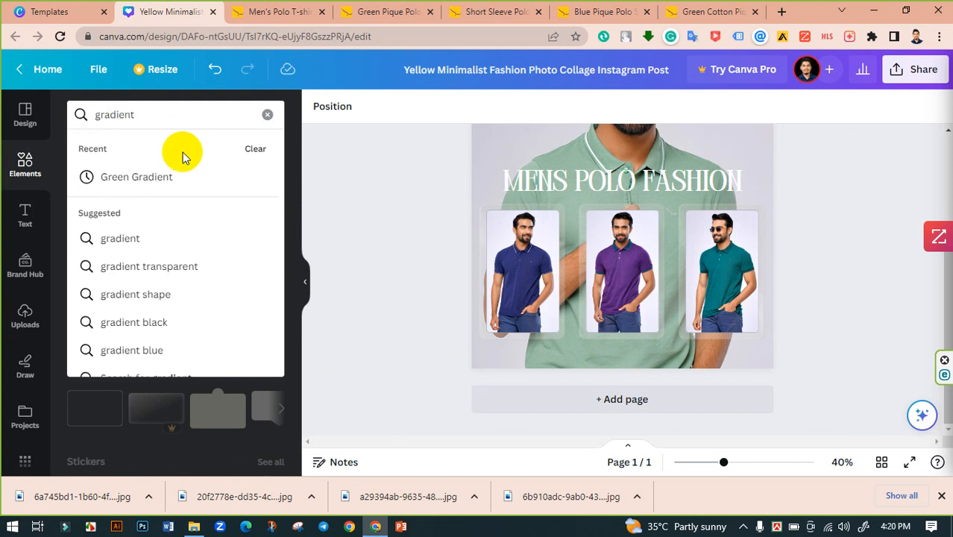
left_click(126, 240)
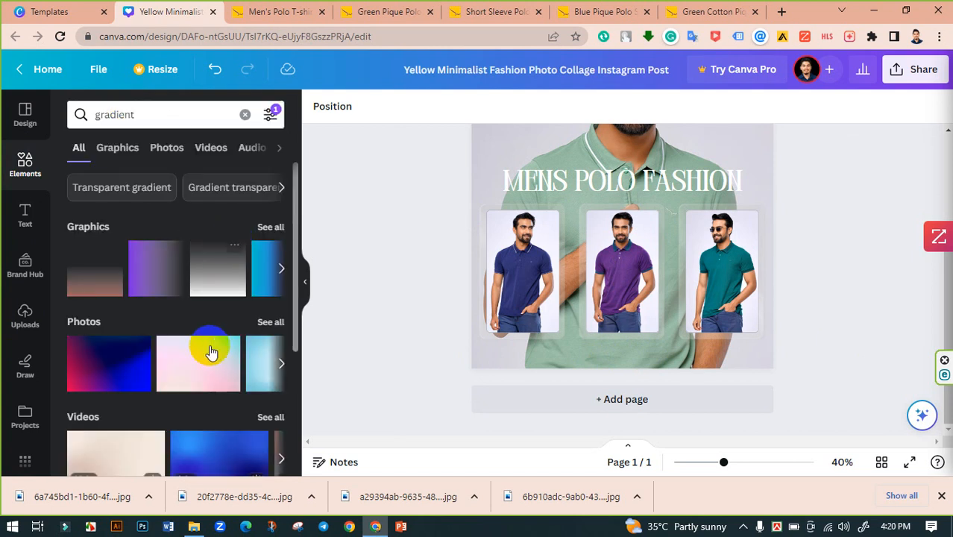
scroll(189, 373, "down", 2)
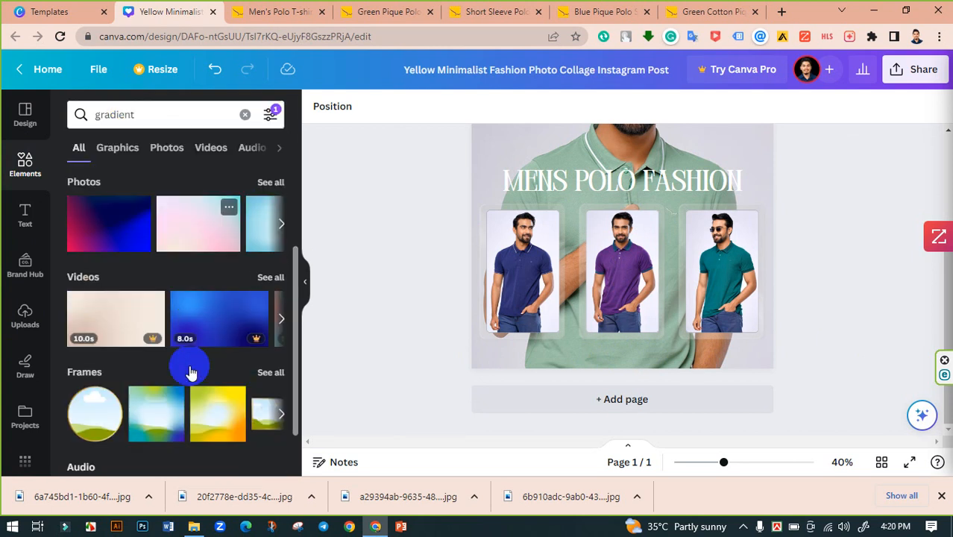
- Add the pink and cyan gradient photo and enlarge it to cover the post's full width from the title downward
left_click(196, 239)
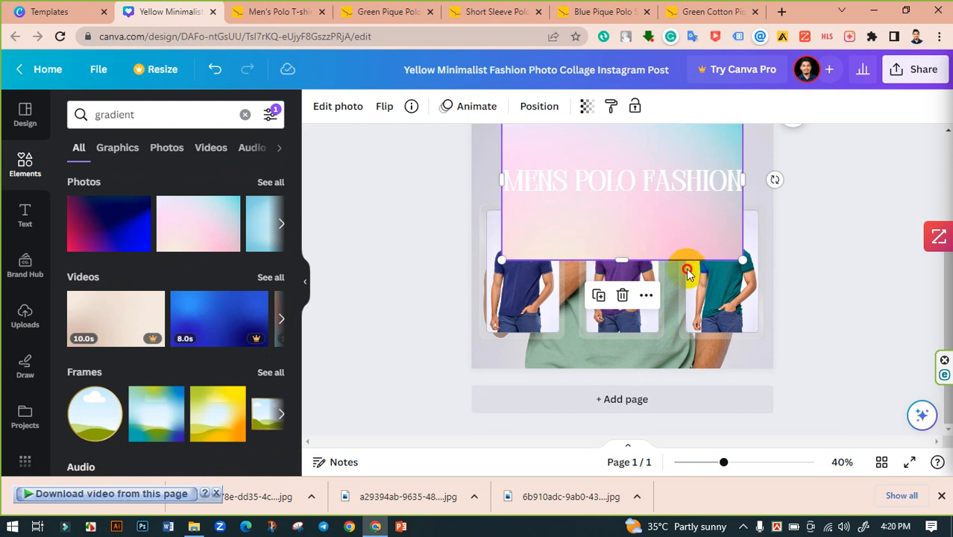
left_click_drag(688, 272, 679, 320)
left_click_drag(729, 344, 743, 364)
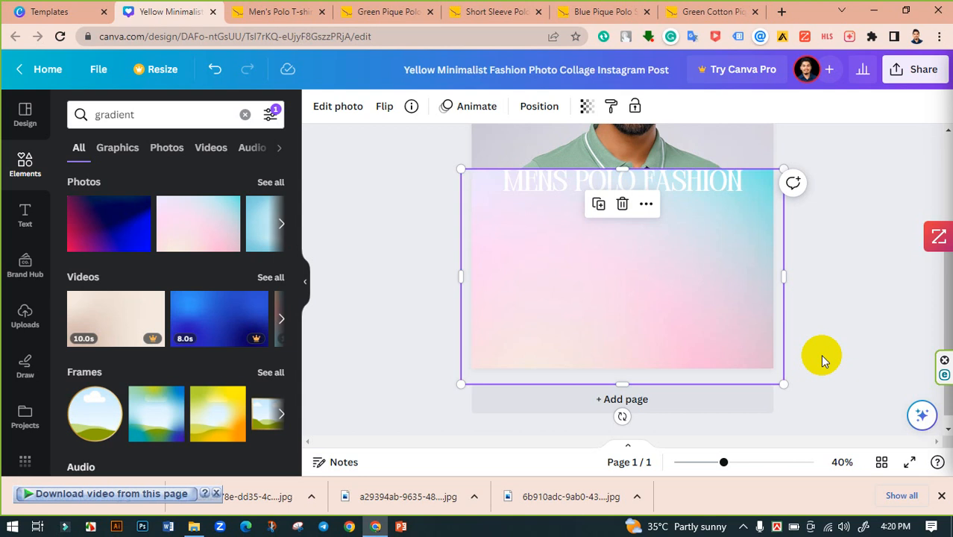
- Layer the gradient photo behind the title and three framed photos but in front of the green polo background
key("ctrl+bracketleft")
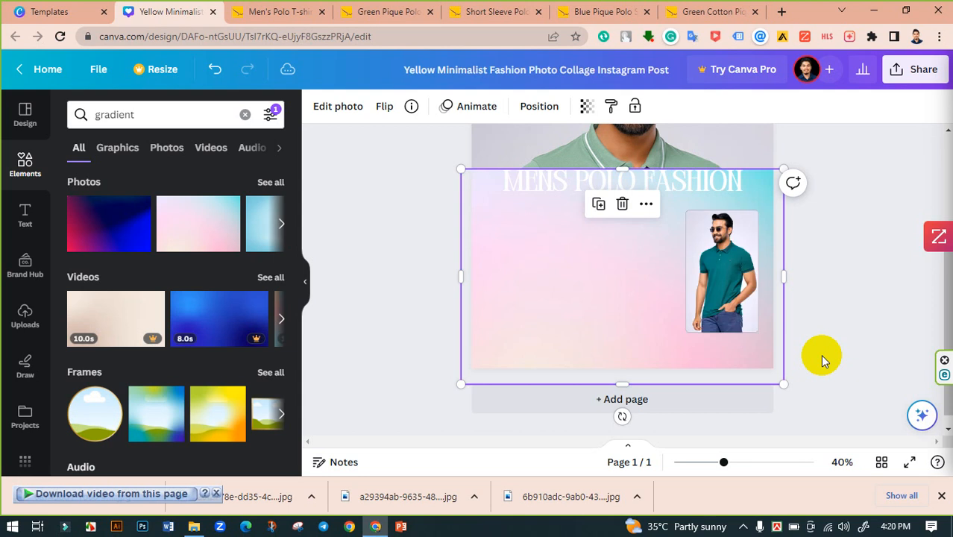
key("ctrl+bracketleft")
key("ctrl+bracketleft")
key("ctrl+bracketleft")
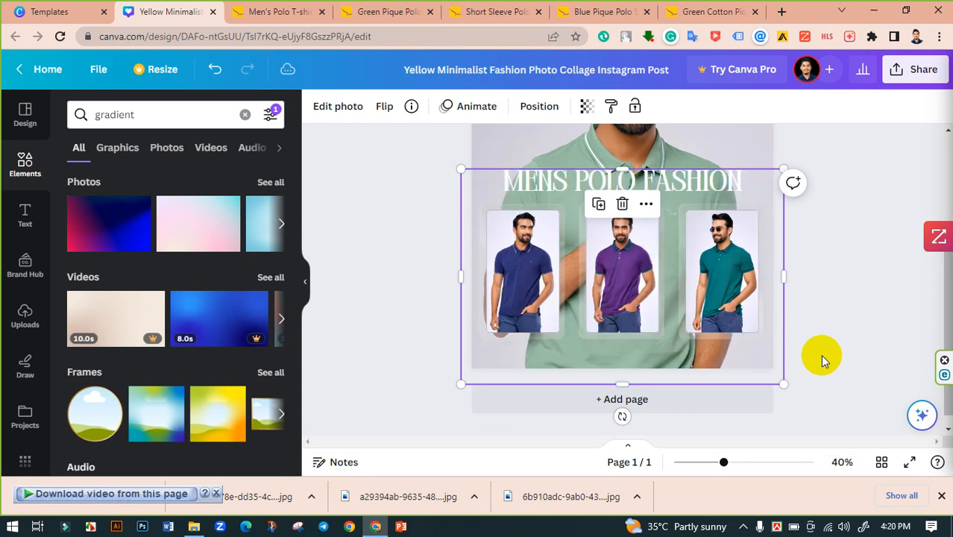
key("ctrl+bracketright")
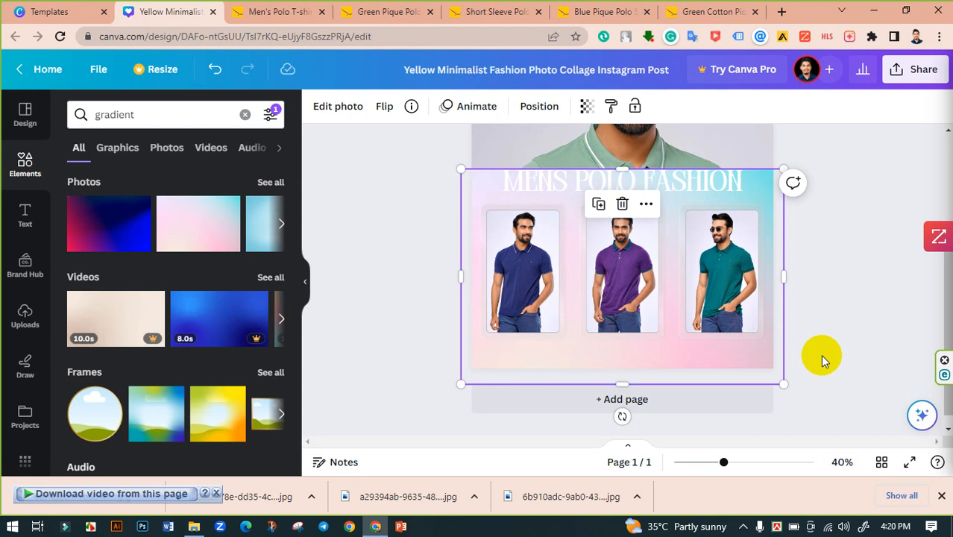
scroll(823, 342, "up", 1)
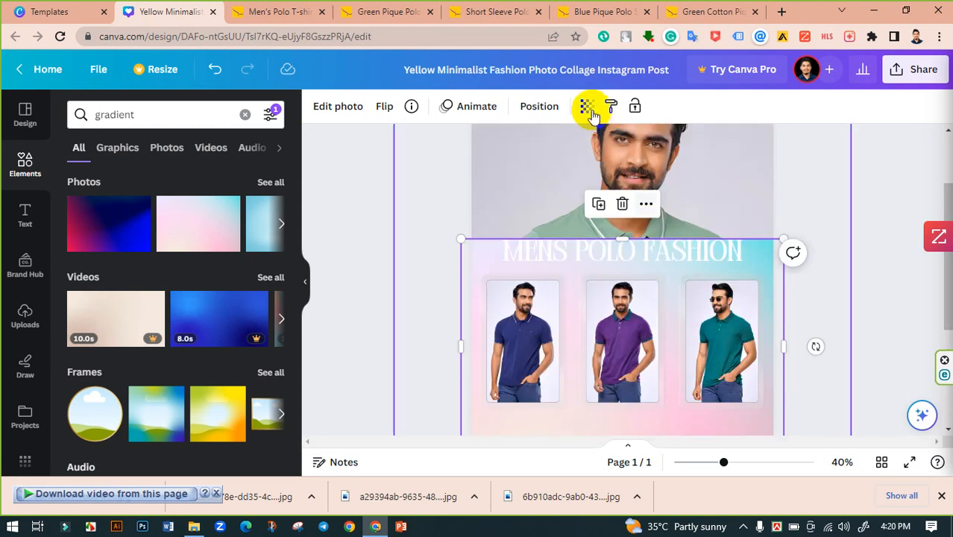
- Extend the gradient photo upward to cover the entire post and set its transparency to 33
scroll(651, 272, "up", 1)
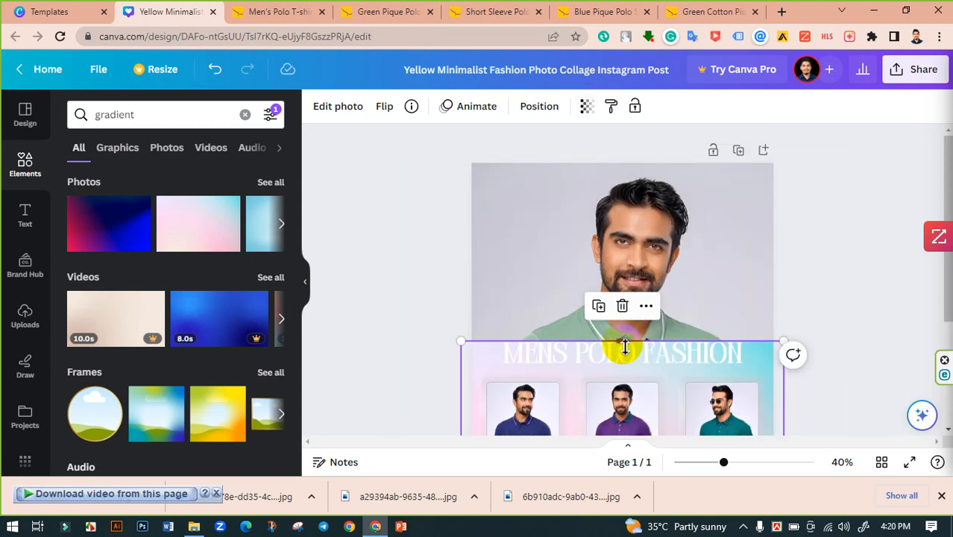
left_click_drag(625, 347, 627, 149)
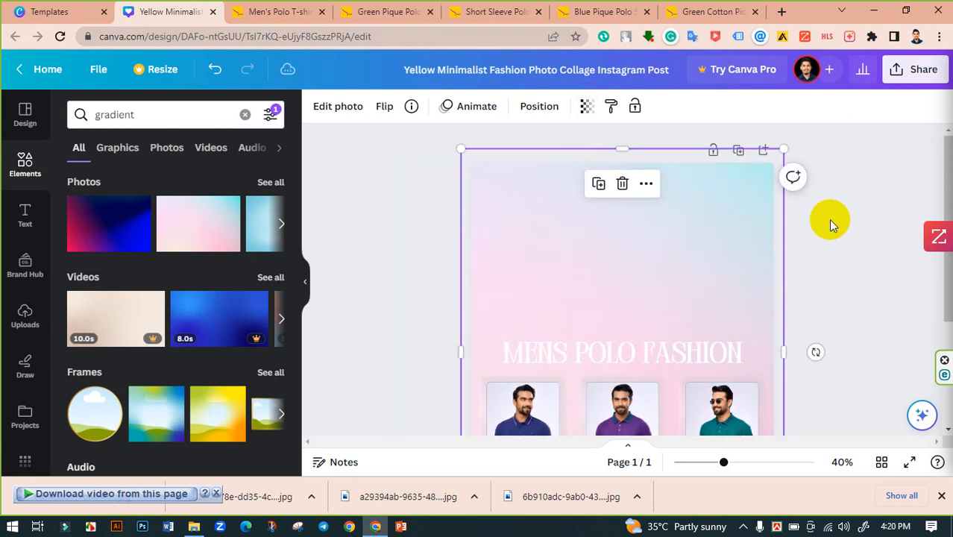
left_click(586, 108)
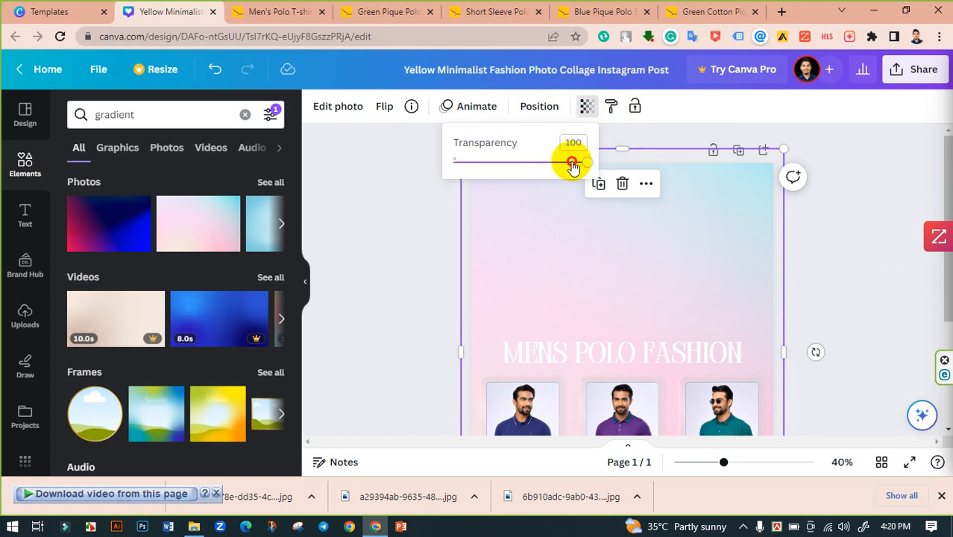
left_click_drag(568, 163, 499, 171)
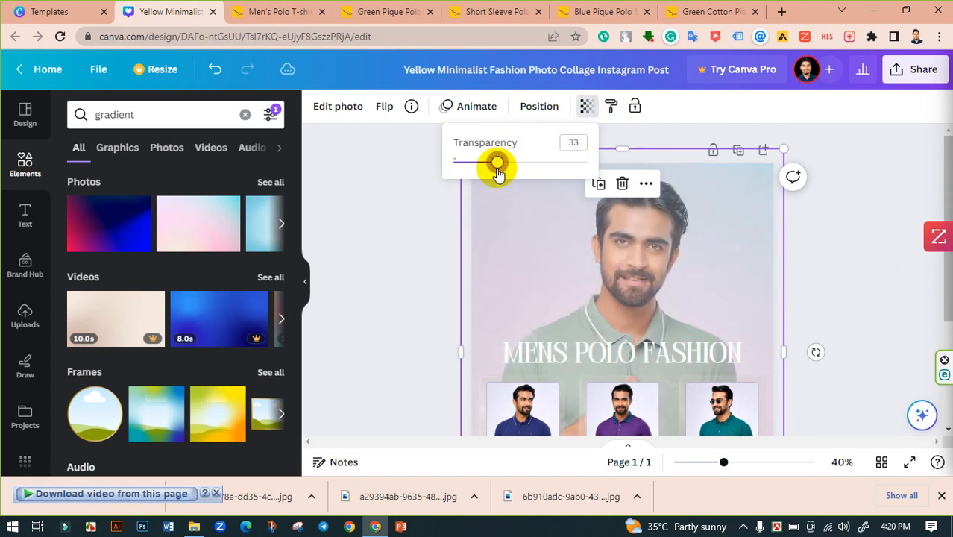
scroll(815, 287, "down", 3)
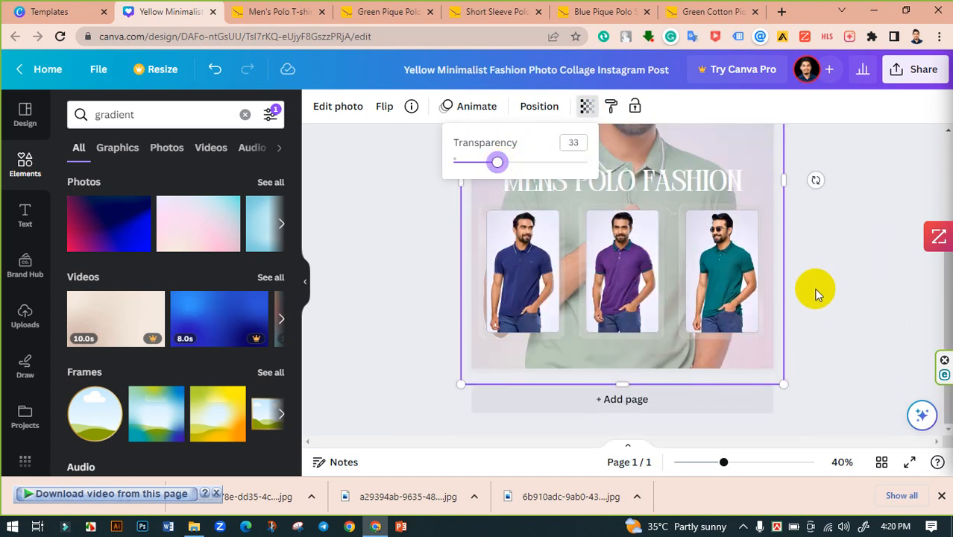
scroll(808, 302, "up", 1)
scroll(806, 301, "up", 2)
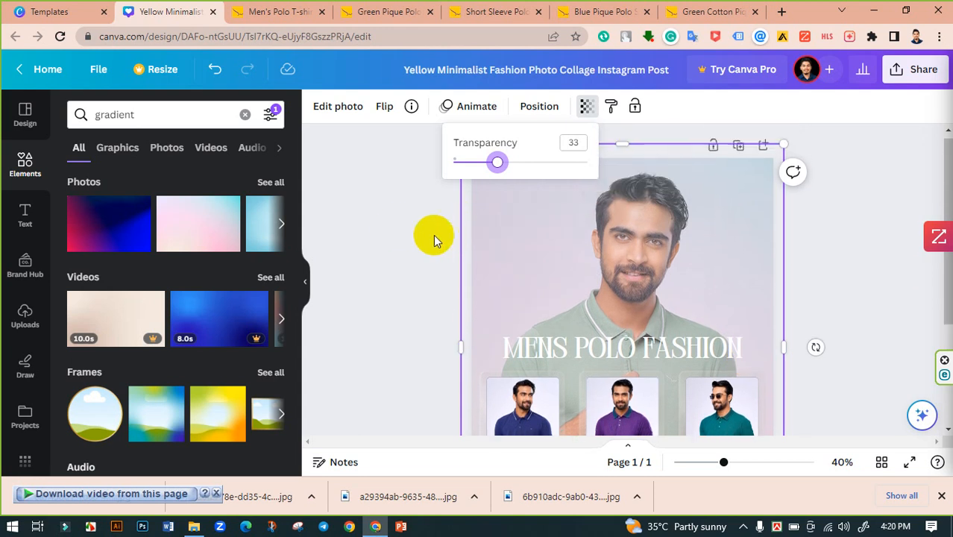
- Open the gradient photo's editing effects and examine how the overlay looks across the whole post
left_click(413, 225)
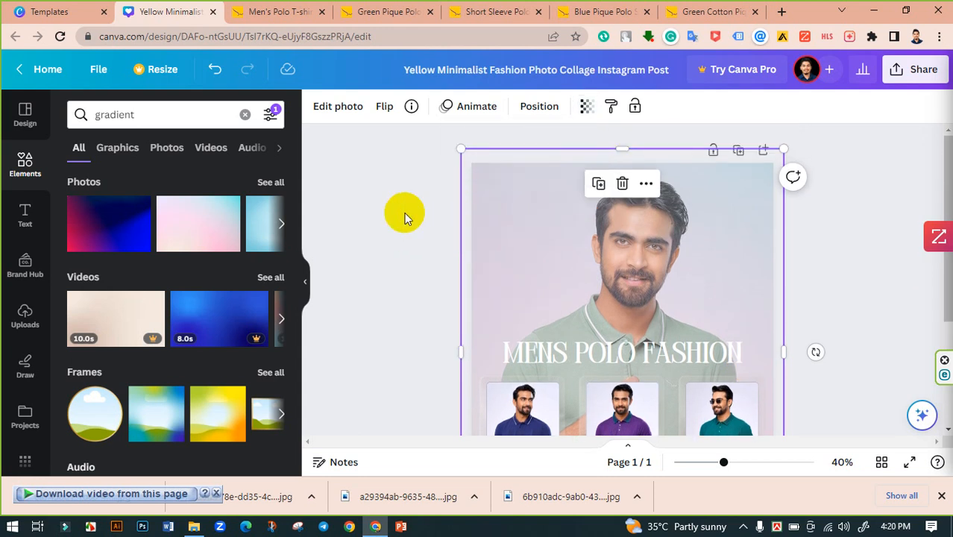
left_click(449, 224)
left_click(496, 221)
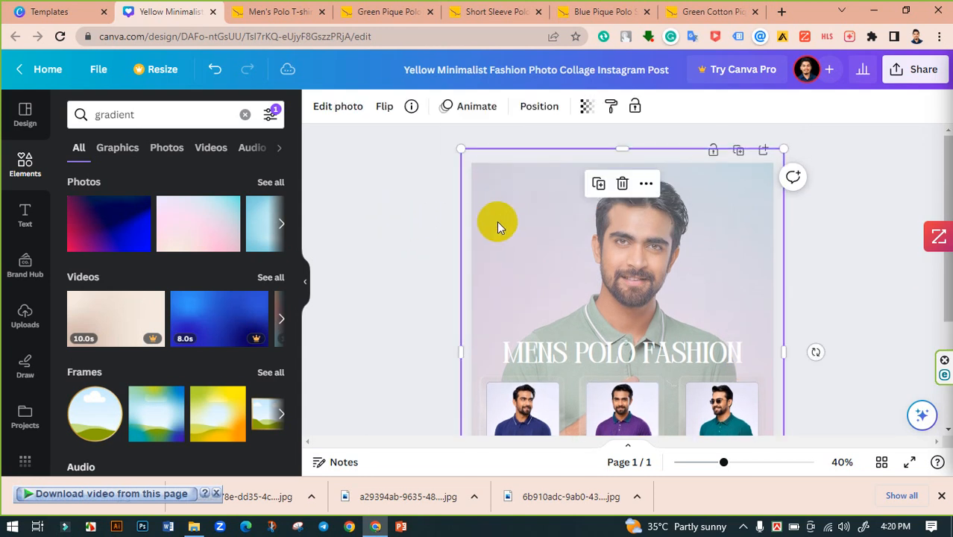
left_click(340, 107)
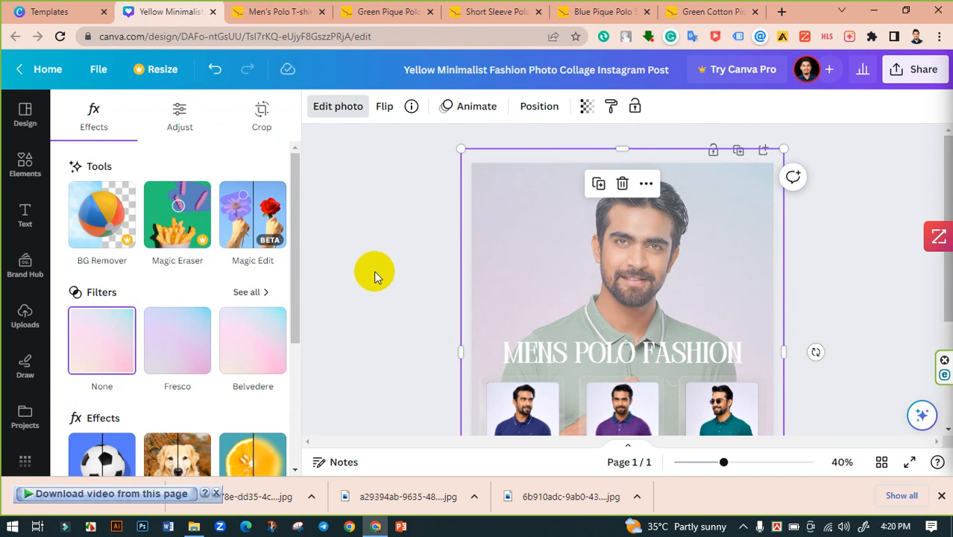
scroll(376, 282, "down", 3)
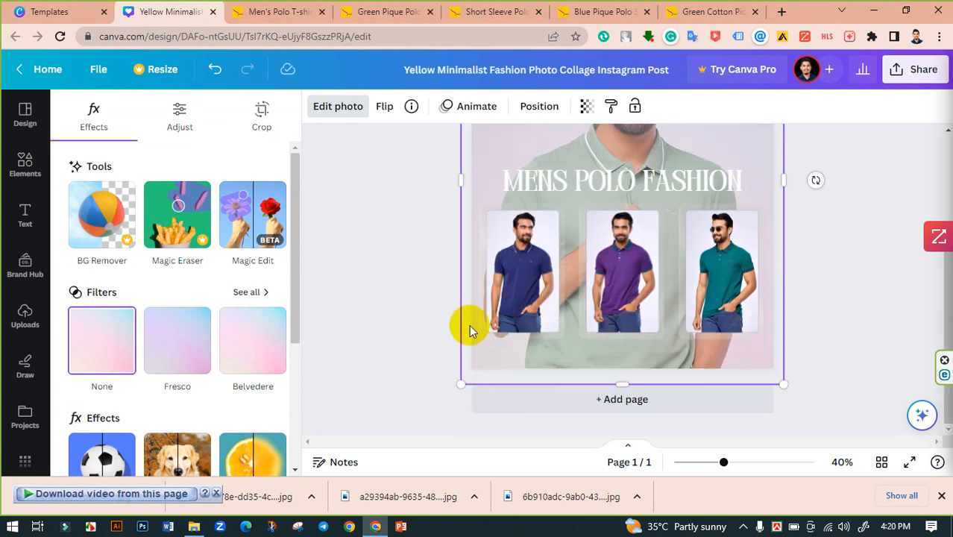
left_click(405, 322)
scroll(403, 322, "up", 2)
left_click(403, 321)
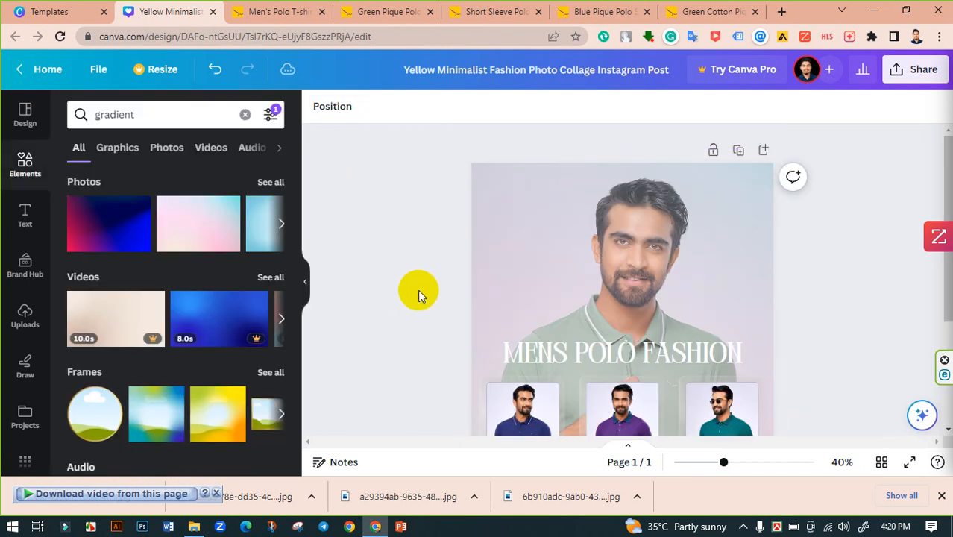
scroll(417, 290, "down", 2)
scroll(440, 294, "up", 2)
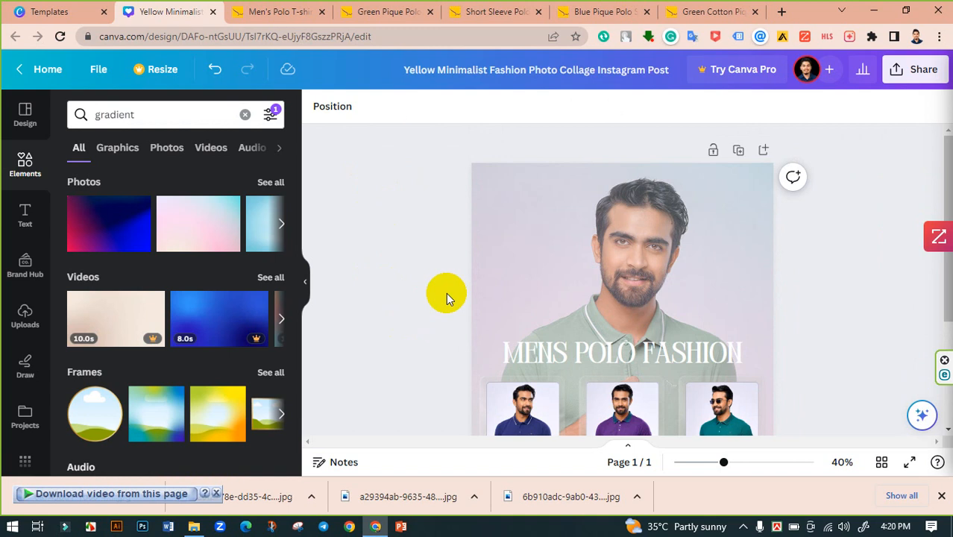
left_click(674, 351)
scroll(861, 335, "down", 2)
scroll(804, 347, "up", 2)
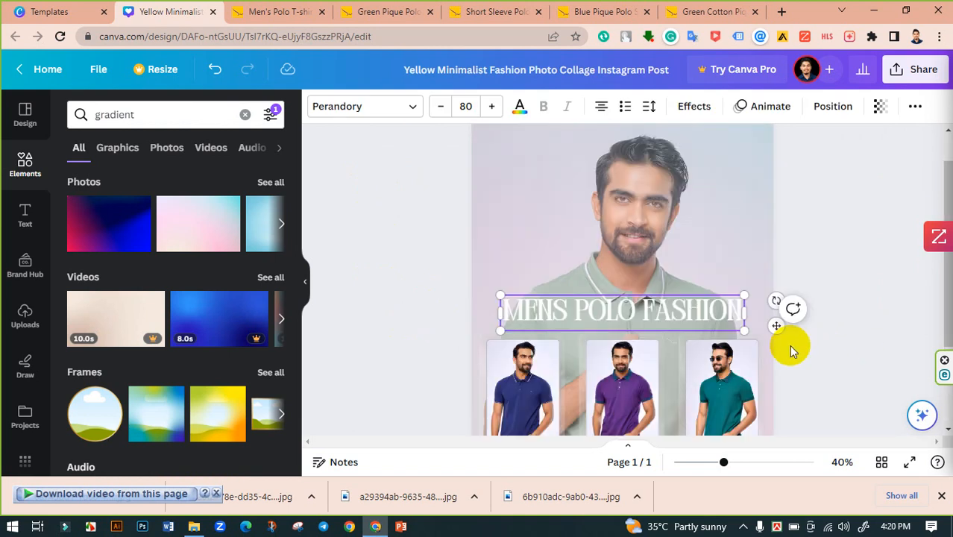
double_click(704, 321)
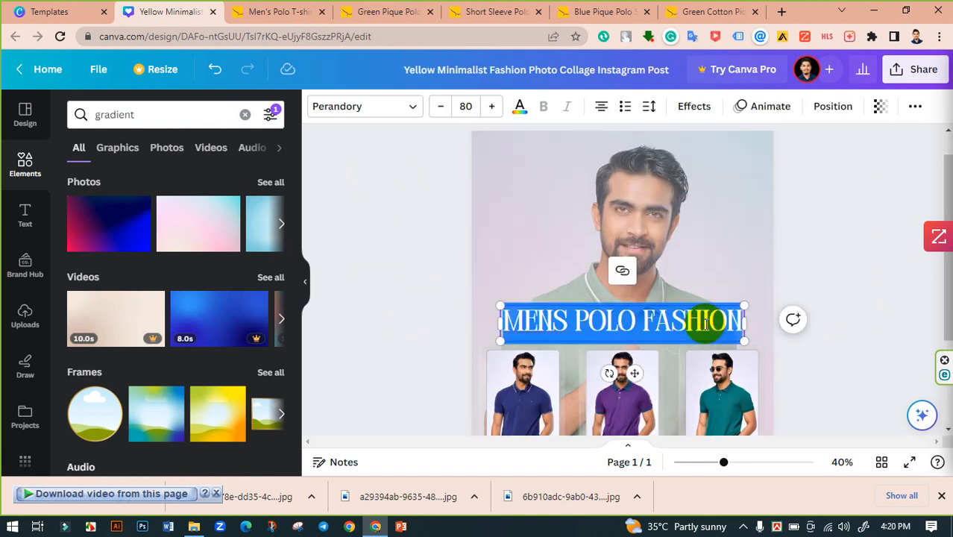
left_click(395, 192)
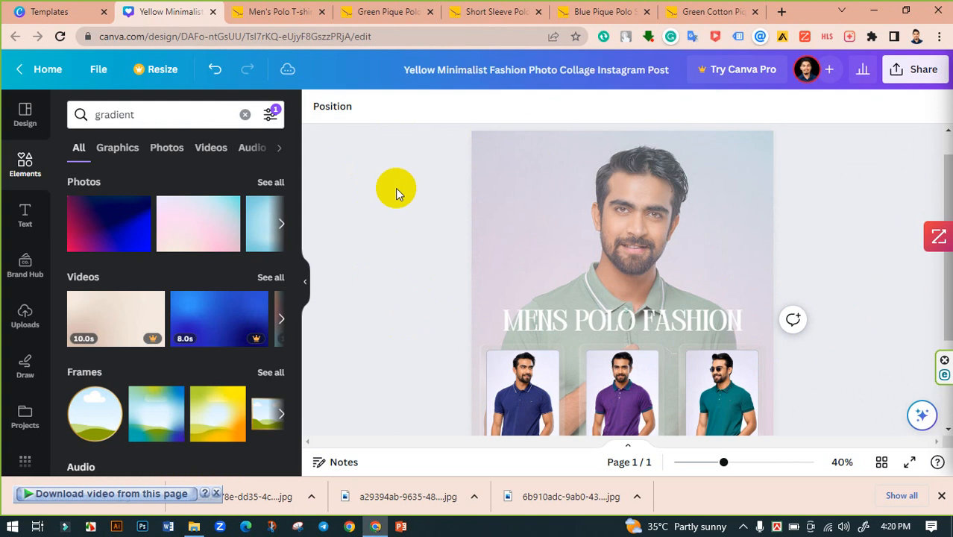
- Delete the semi-transparent gradient photo covering the post
scroll(454, 247, "down", 2)
scroll(597, 246, "up", 3)
left_click(698, 243)
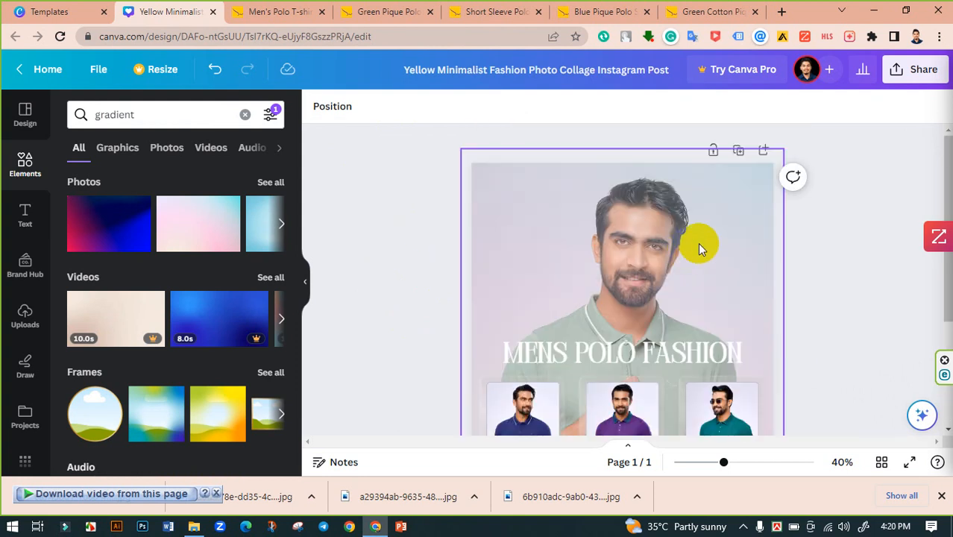
left_click(803, 275)
scroll(803, 277, "down", 3)
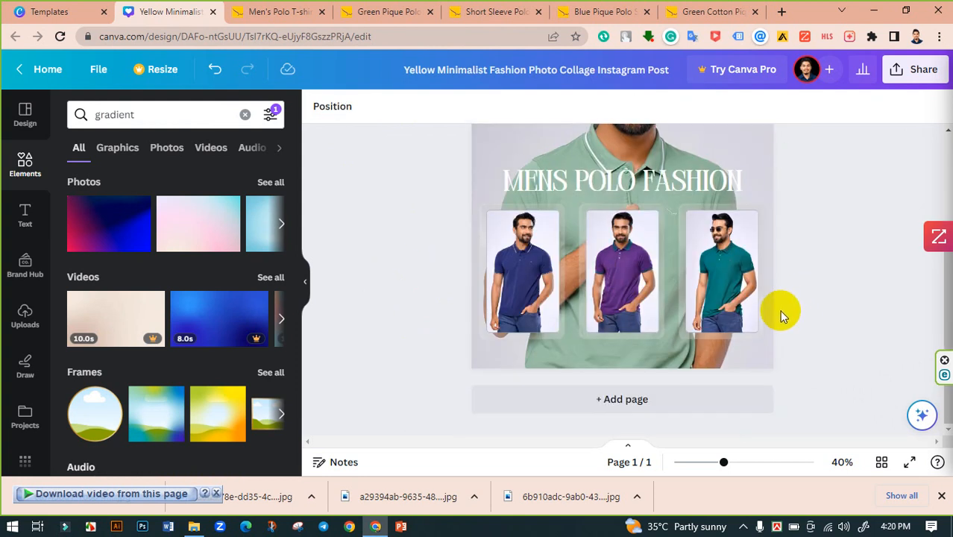
scroll(777, 349, "up", 3)
scroll(777, 350, "down", 3)
scroll(782, 351, "up", 1)
scroll(782, 351, "up", 1)
scroll(565, 334, "down", 2)
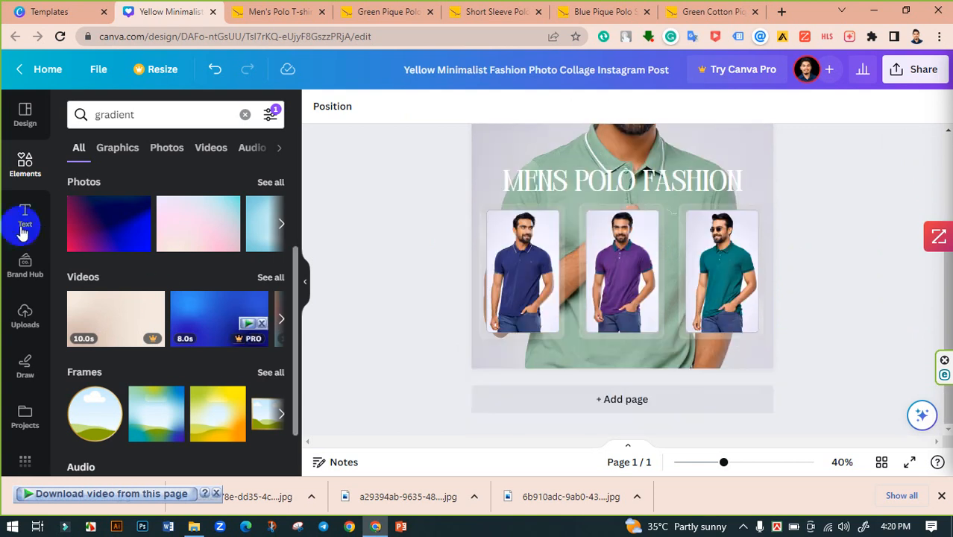
- Add a text box over the three framed photos and set its font to Red Hat Display
left_click(23, 210)
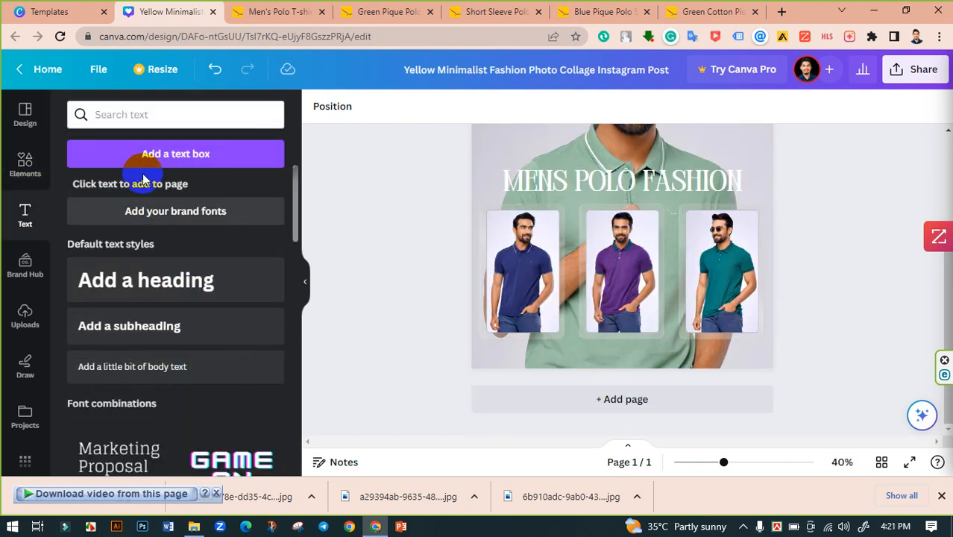
left_click(159, 156)
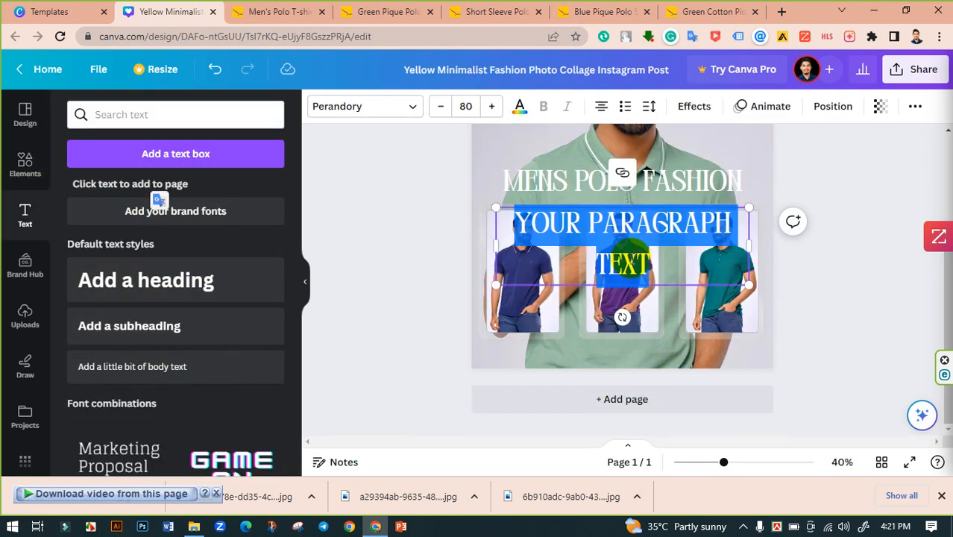
left_click(542, 218)
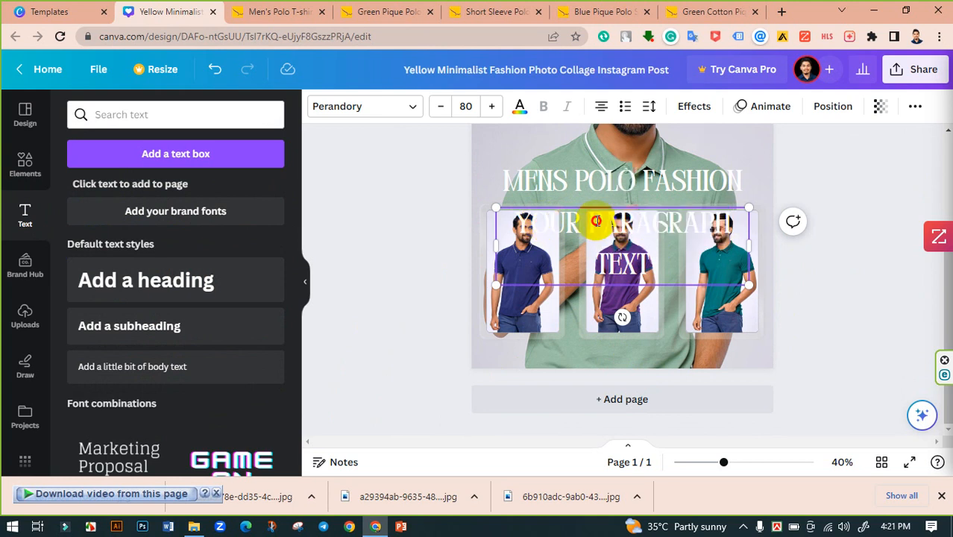
triple_click(571, 219)
left_click(377, 106)
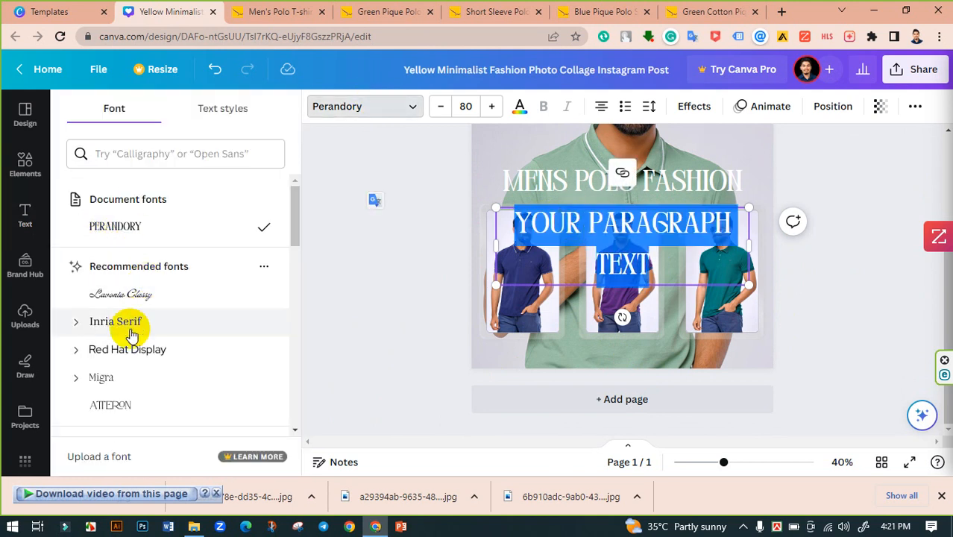
left_click(128, 356)
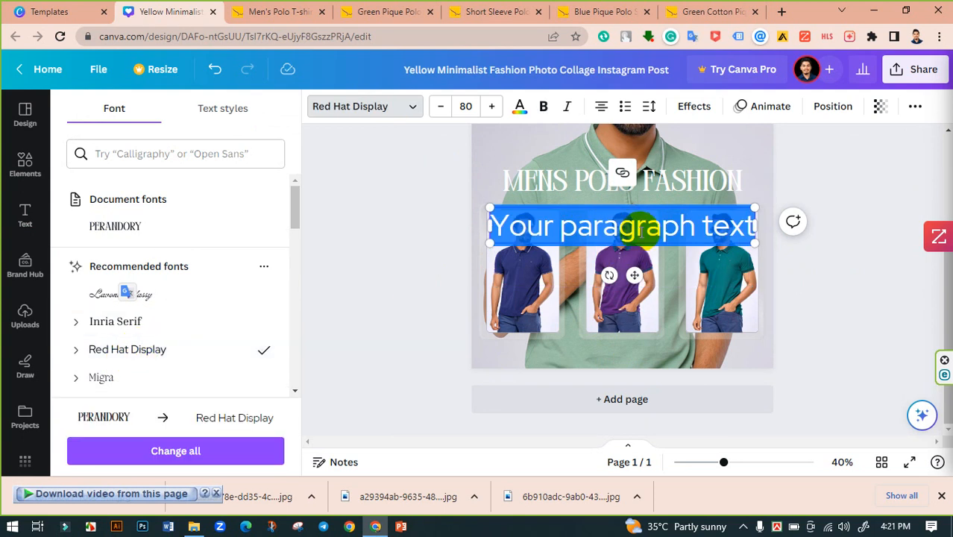
- Try to replace the placeholder text with the site address copied from the Le Reve polo page
type("WWW")
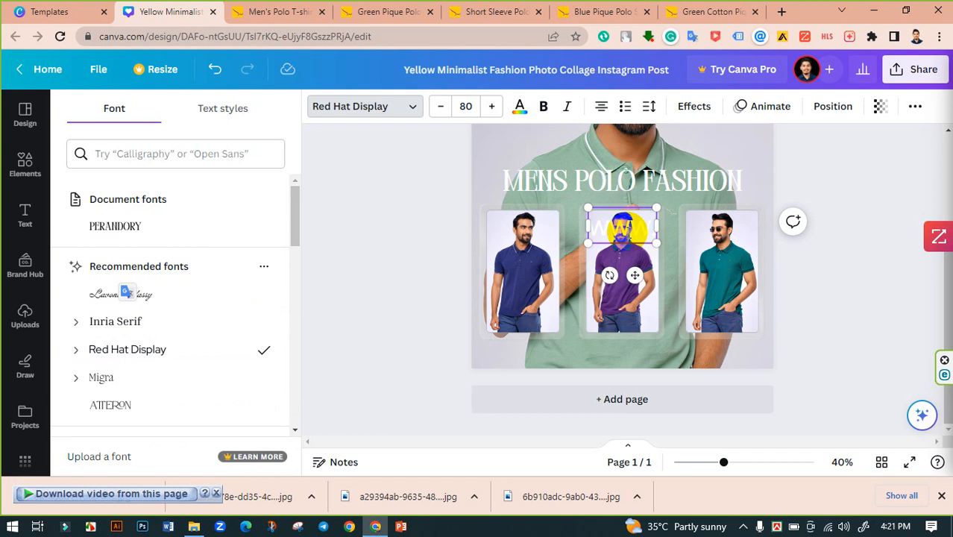
left_click(277, 11)
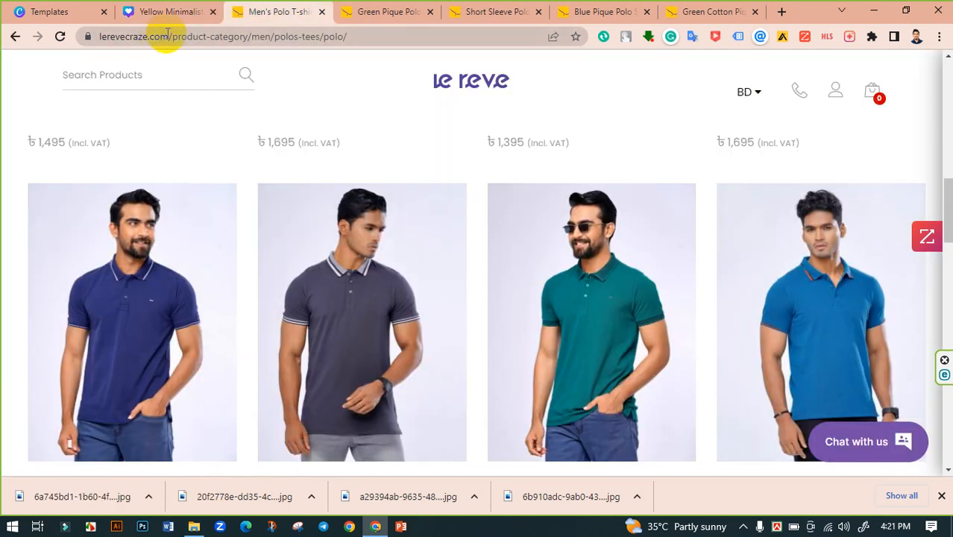
left_click_drag(168, 36, 95, 37)
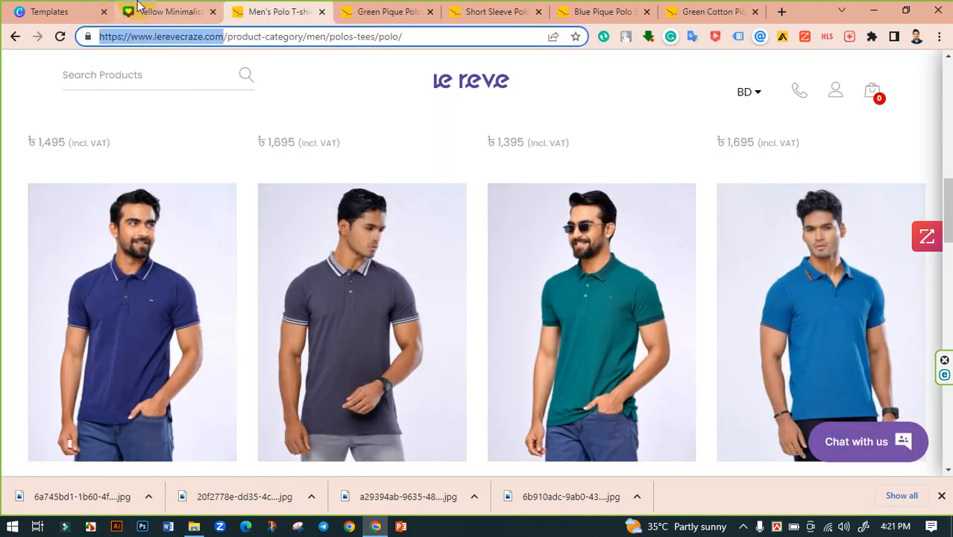
left_click(138, 6)
double_click(639, 229)
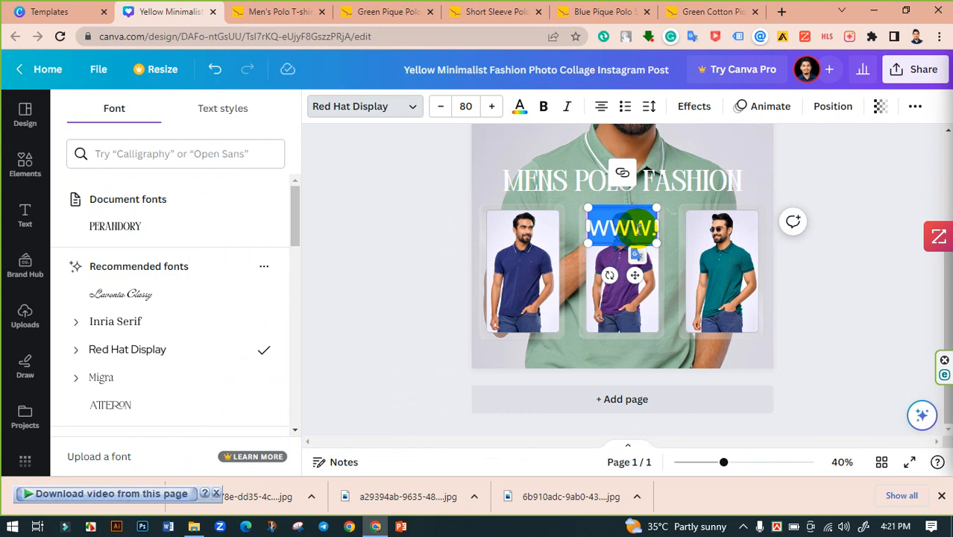
key("ctrl+v")
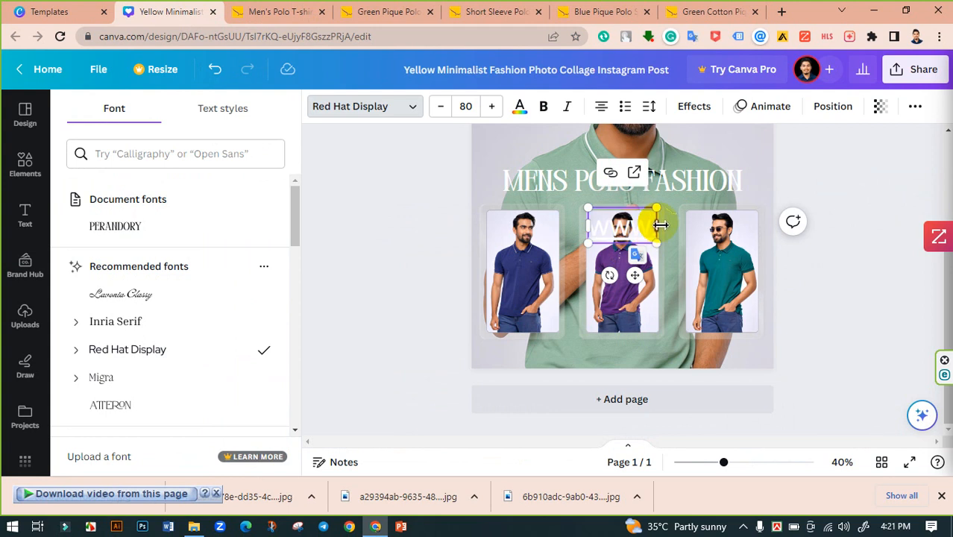
left_click_drag(661, 224, 621, 224)
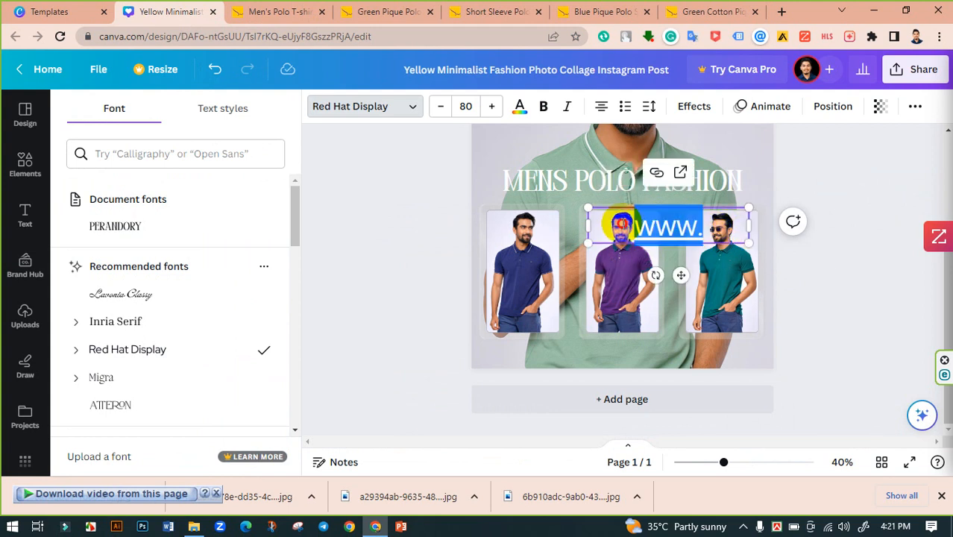
left_click(280, 11)
left_click_drag(223, 37, 99, 37)
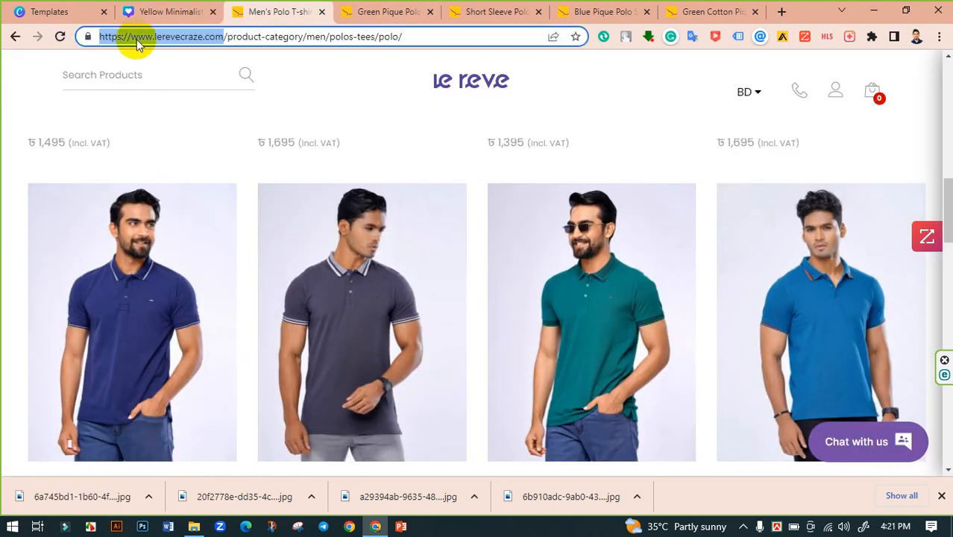
right_click(137, 45)
left_click(204, 127)
left_click(165, 19)
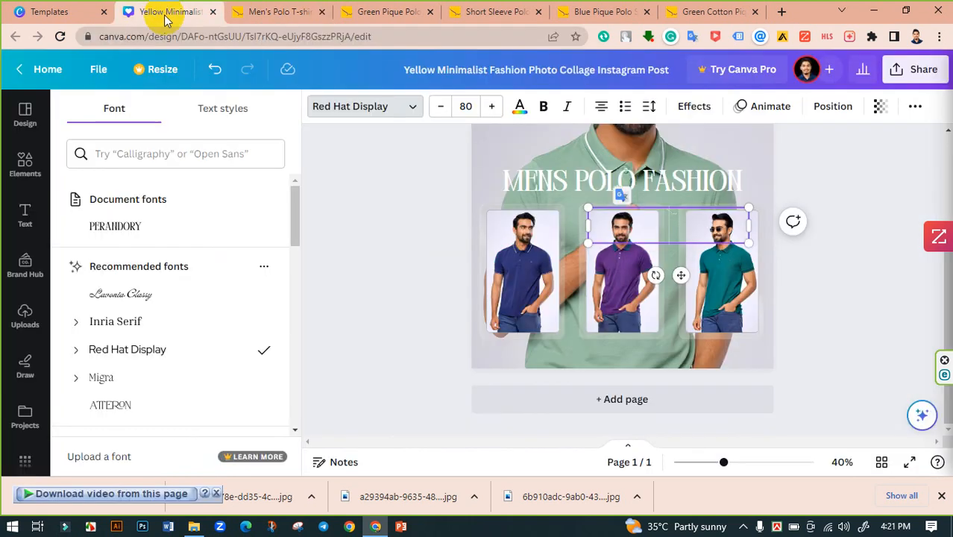
key("ctrl+v")
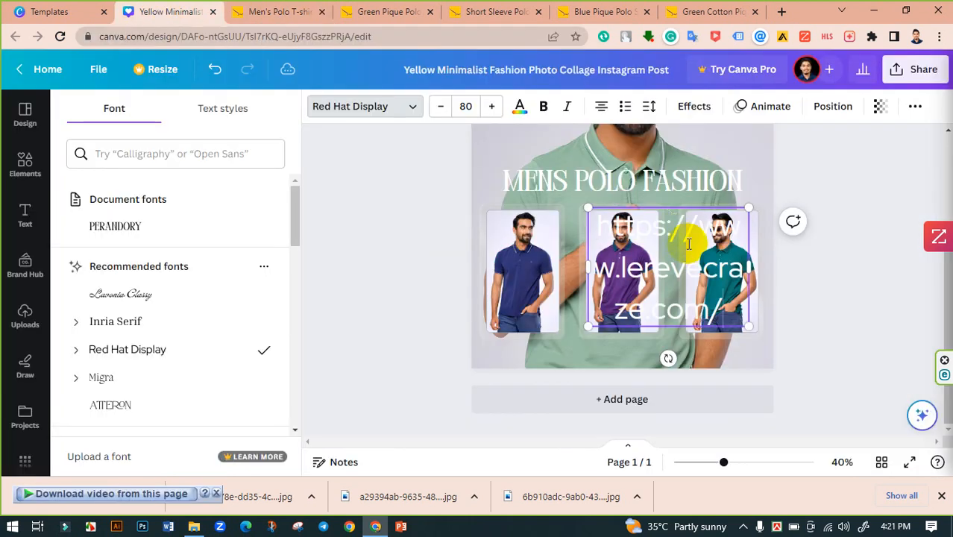
- Widen the web address text box to about 809 px and reduce its font size to 33
left_click_drag(530, 270, 523, 269)
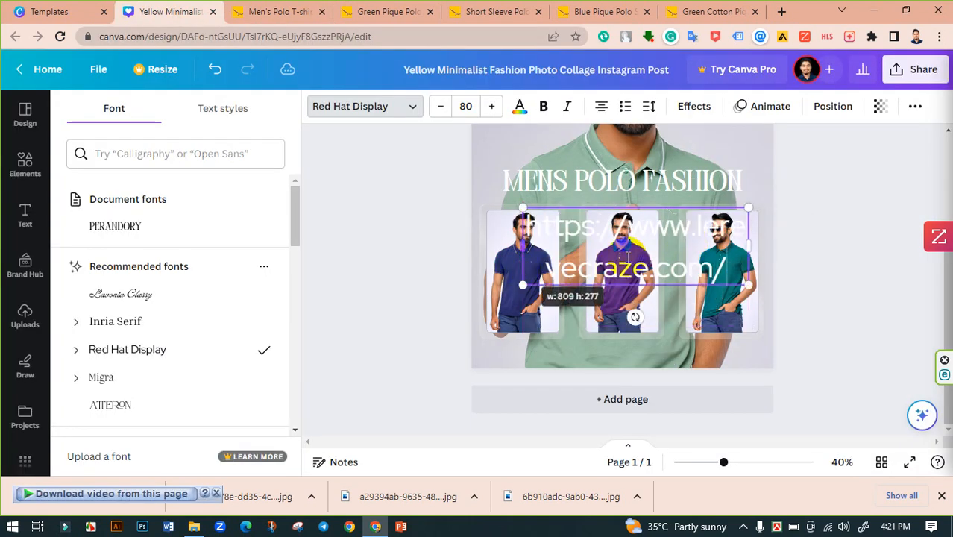
double_click(567, 246)
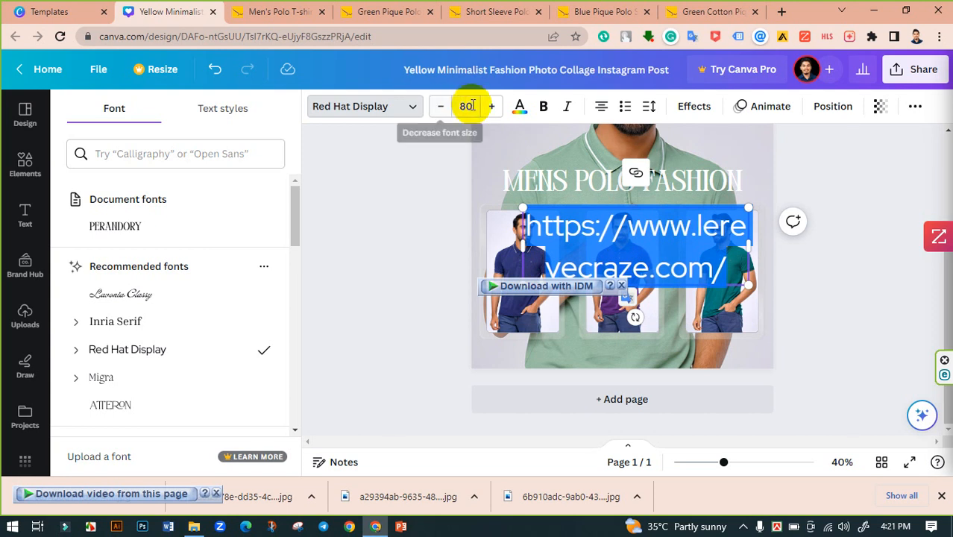
left_click(447, 110)
left_click(446, 109)
left_click(446, 109)
left_click(446, 109)
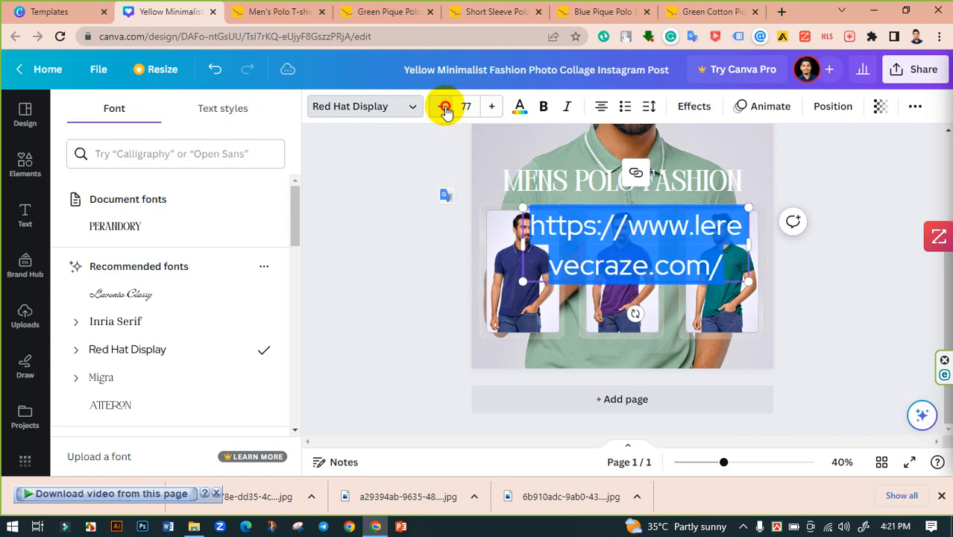
left_click(446, 109)
left_click(445, 108)
left_click(446, 109)
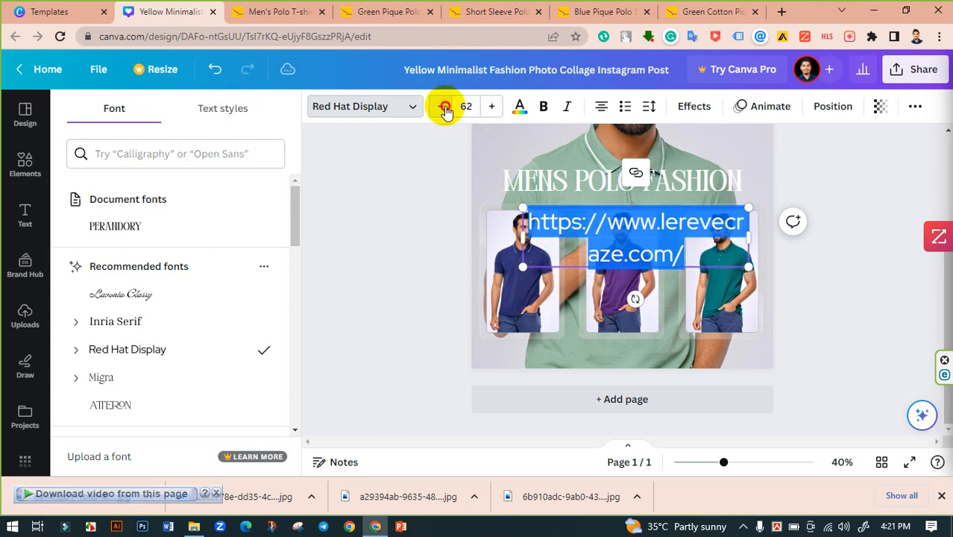
left_click(446, 109)
left_click(445, 109)
left_click(445, 109)
left_click(445, 109)
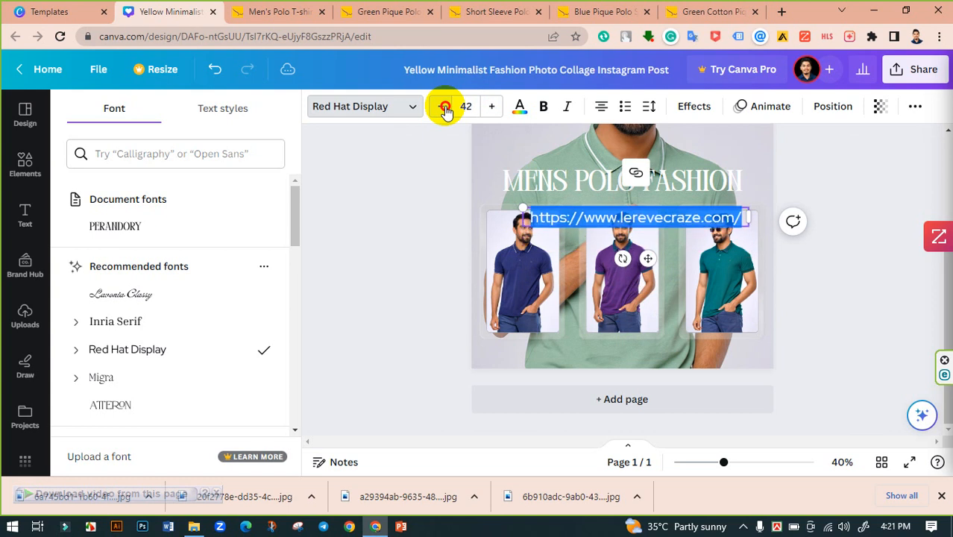
left_click(446, 109)
left_click(445, 109)
left_click(601, 213)
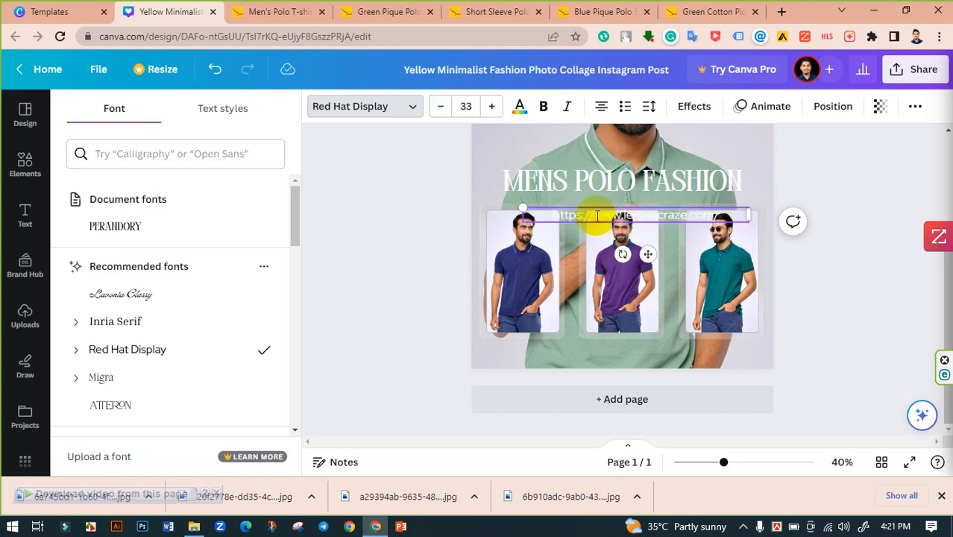
left_click_drag(595, 215, 563, 216)
key("BackSpace")
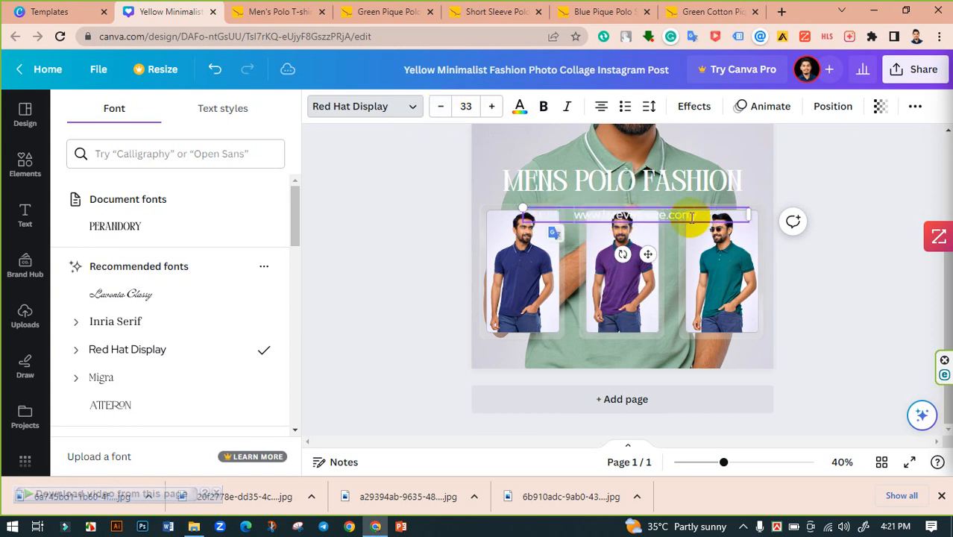
key("Escape")
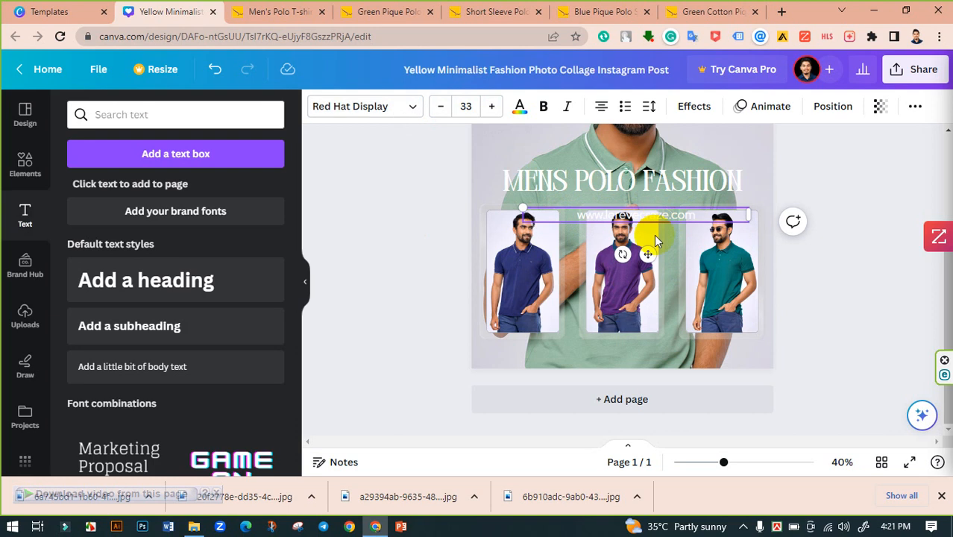
- Move the web address below the three framed photos and set its letter spacing to 205
left_click_drag(646, 255, 627, 393)
left_click(649, 106)
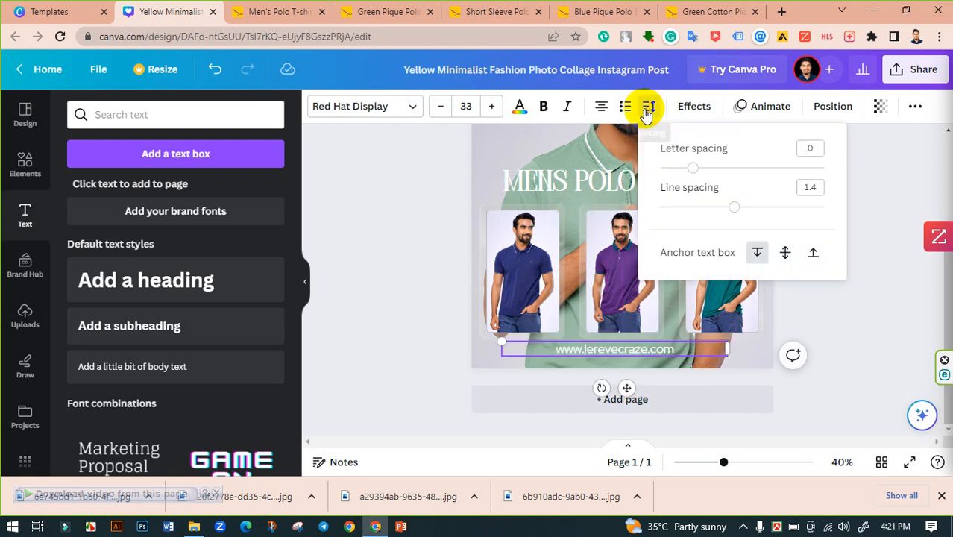
left_click_drag(697, 176, 715, 170)
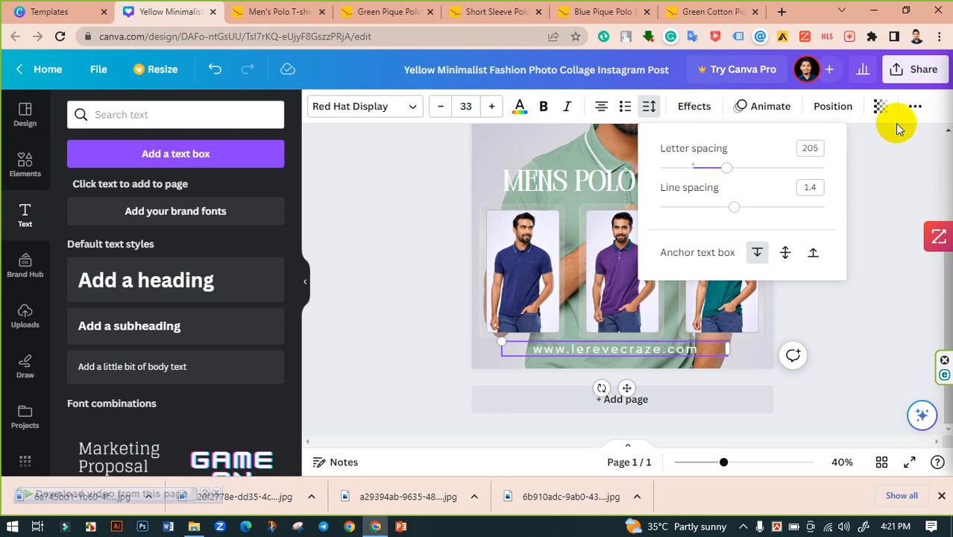
- Center the web address horizontally on the page
left_click(843, 106)
left_click(201, 260)
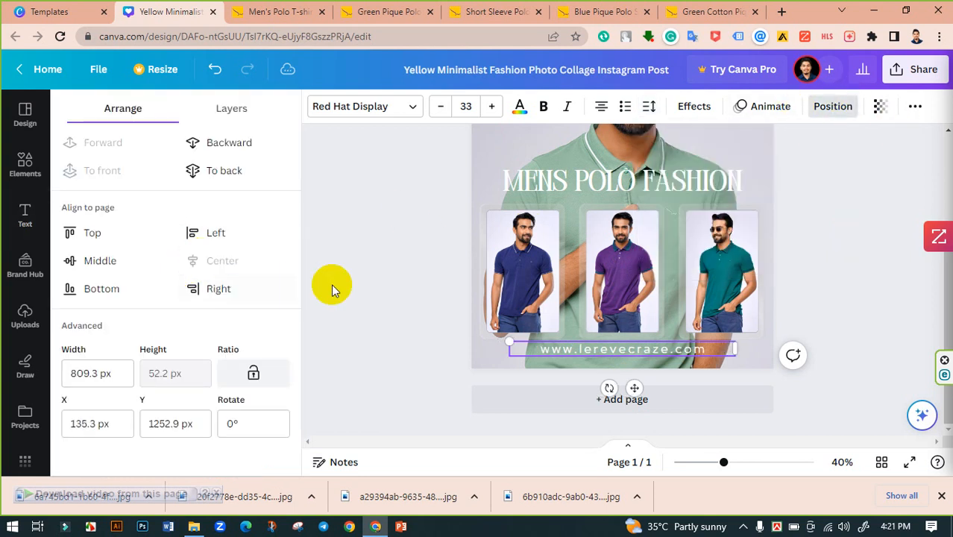
left_click(380, 284)
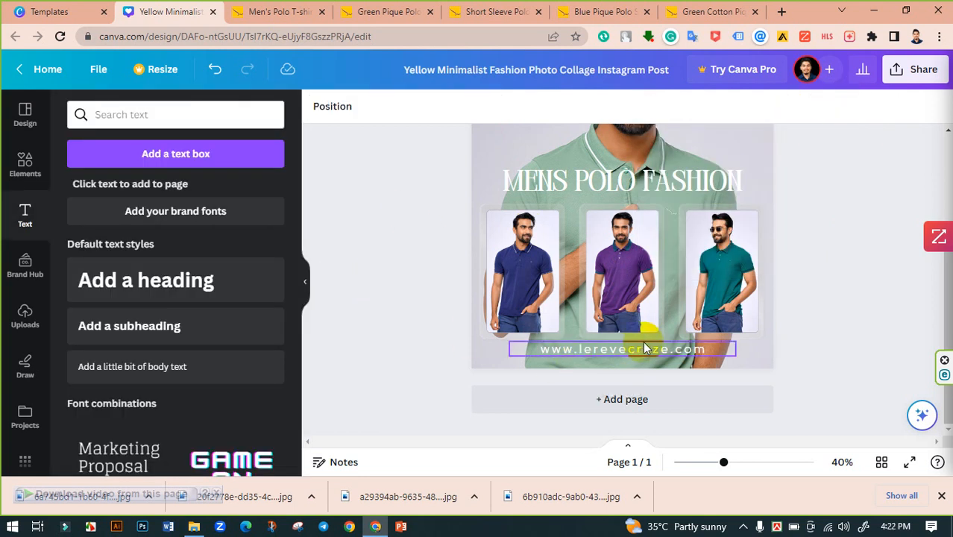
- Shift the large background photo of the green polo slightly to the left and up on the post
scroll(683, 267, "up", 3)
left_click(679, 236)
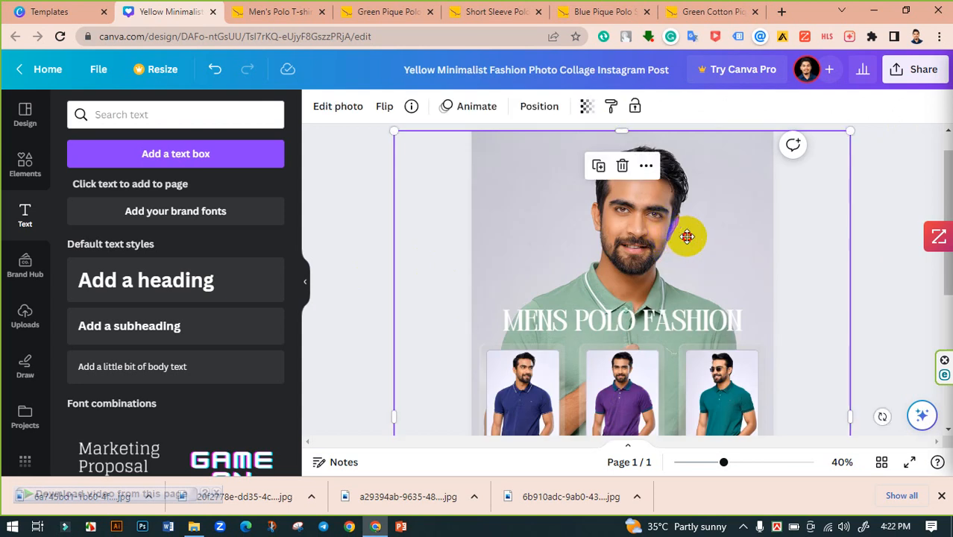
scroll(649, 254, "down", 2)
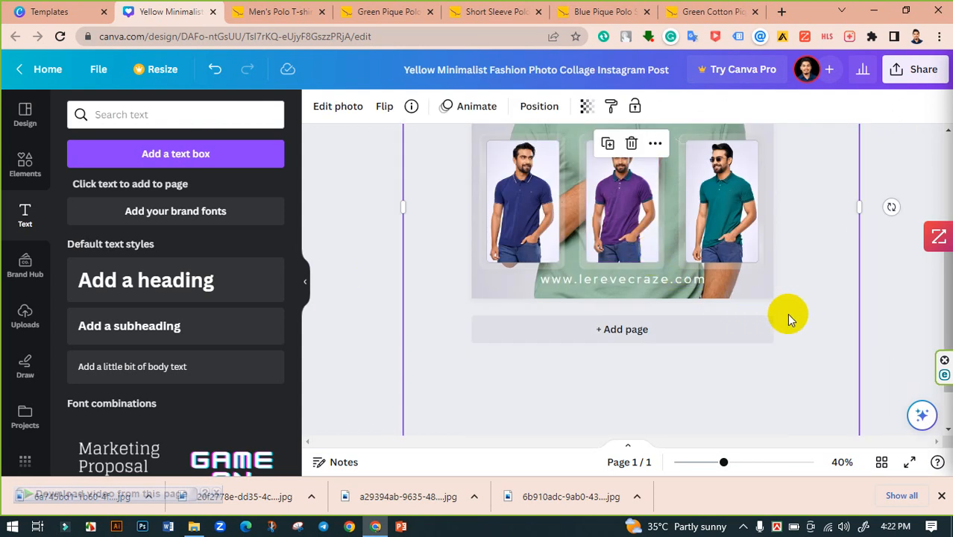
scroll(879, 284, "up", 3)
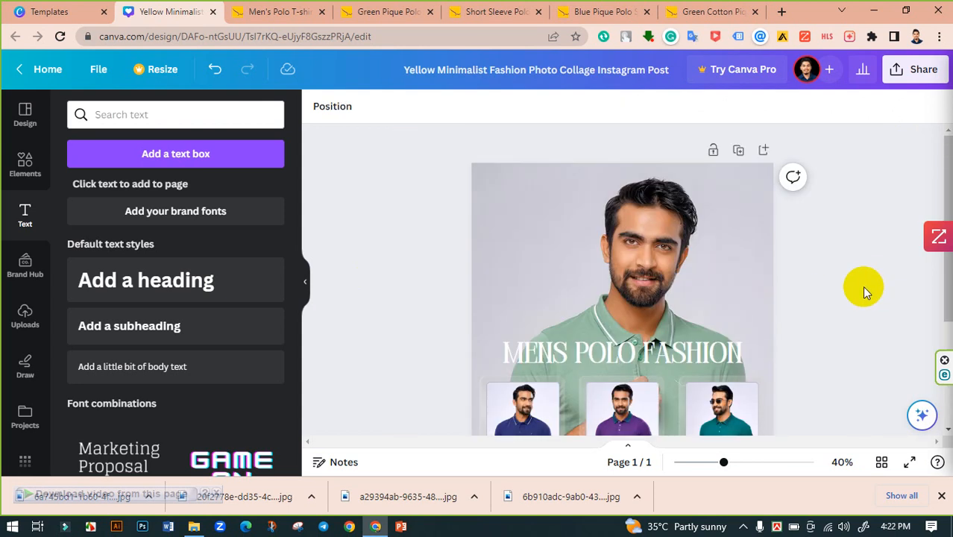
scroll(862, 286, "down", 1)
left_click_drag(691, 237, 678, 232)
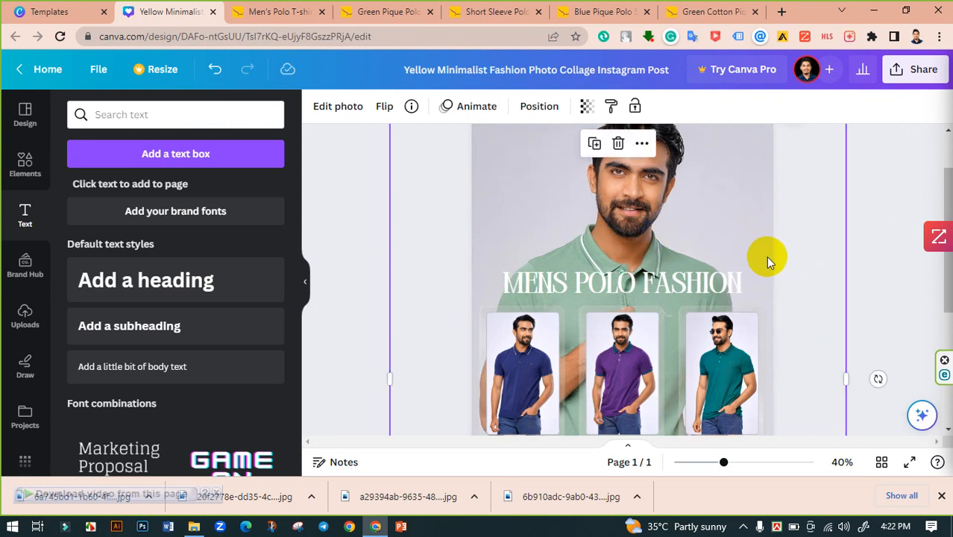
scroll(830, 277, "down", 2)
left_click(875, 296)
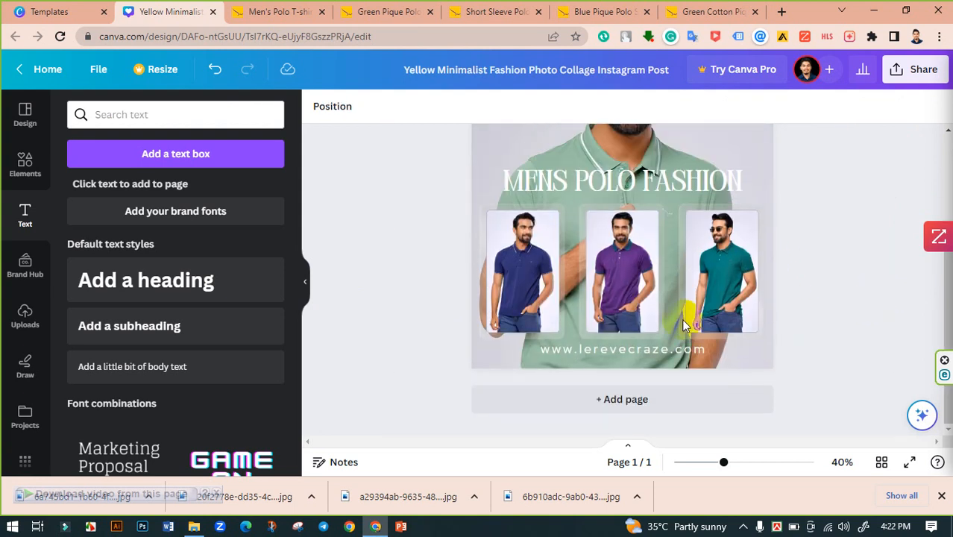
- Review the whole post, including the web address line, at 25% zoom
left_click(671, 349)
left_click(830, 343)
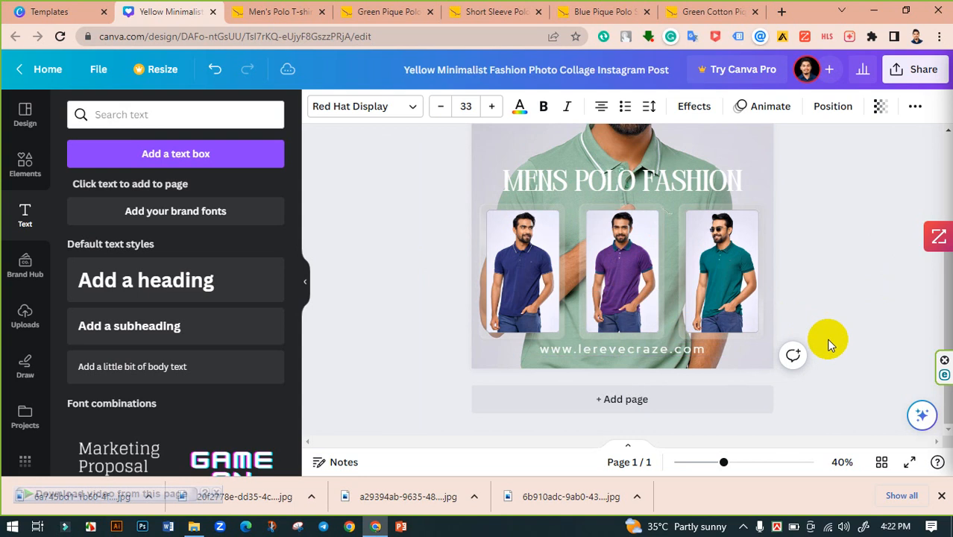
left_click(851, 327)
scroll(845, 328, "up", 1)
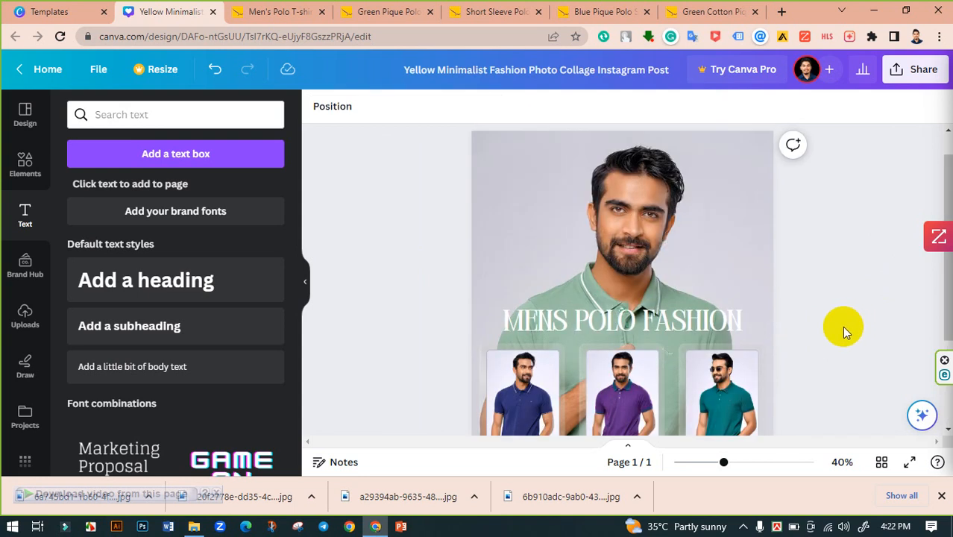
scroll(830, 334, "down", 1)
left_click_drag(723, 462, 707, 463)
scroll(759, 313, "up", 1)
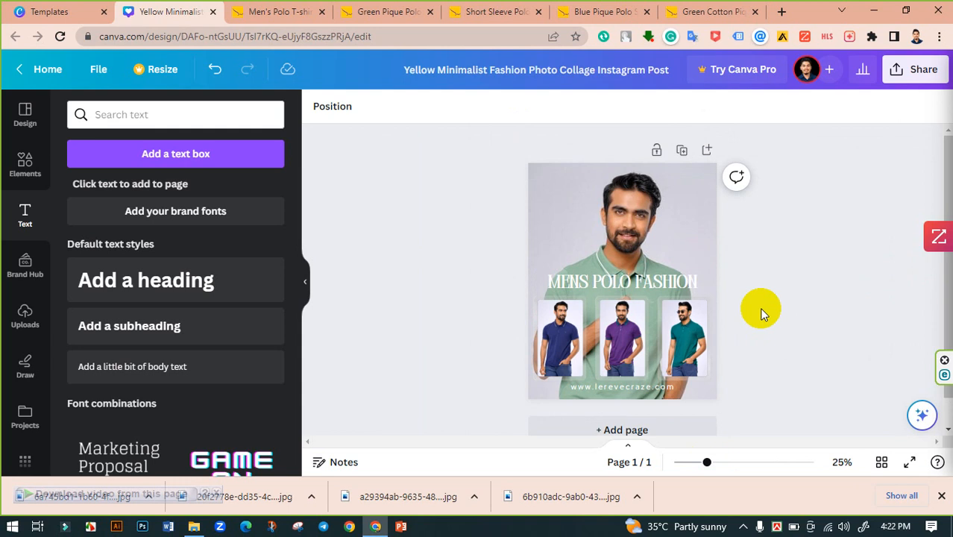
- Rename the design as Mens Social Media Design
left_click(566, 73)
type("Mens Solo")
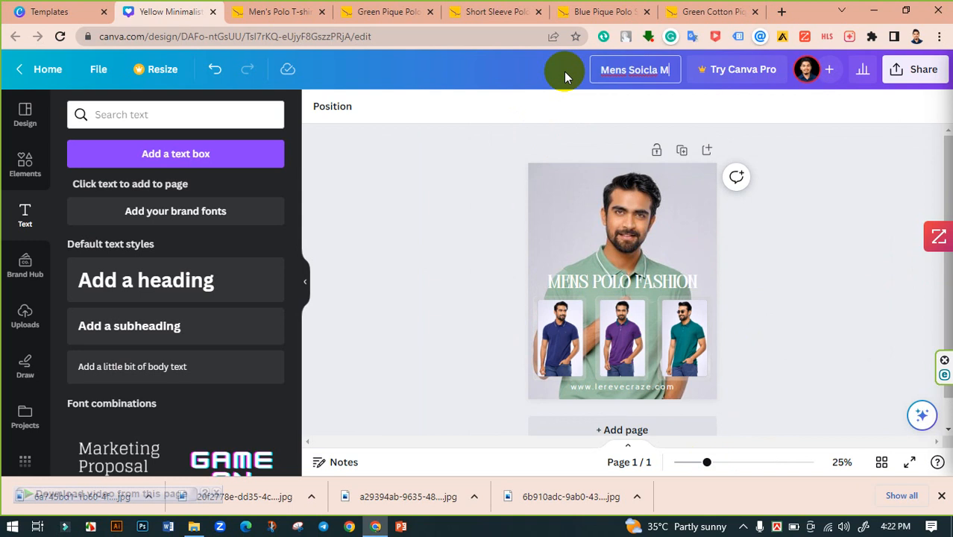
key("BackSpace")
key("BackSpace")
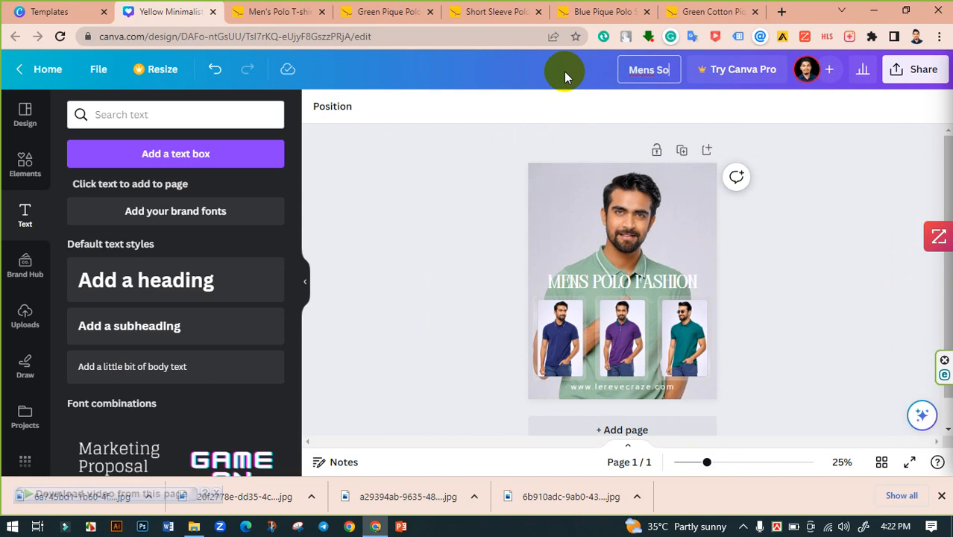
type("cial Med")
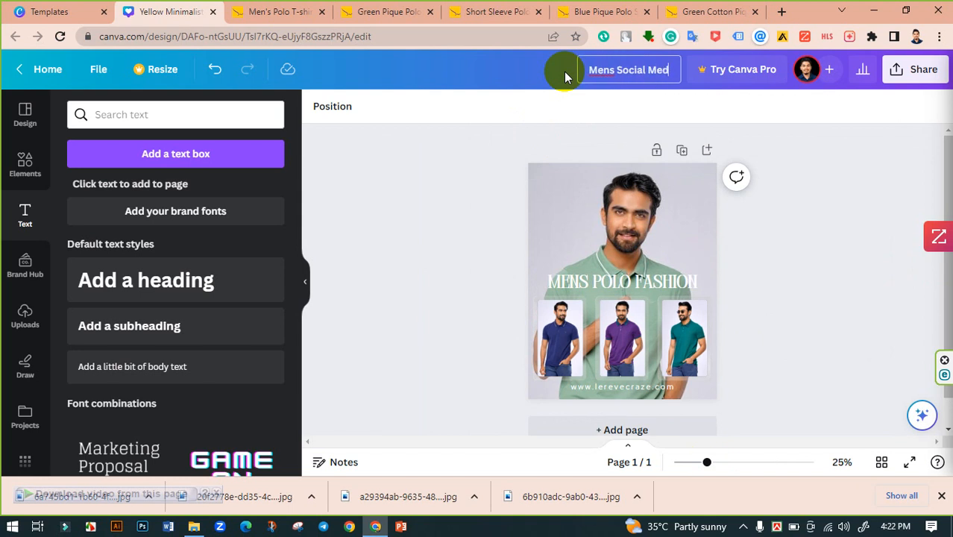
type("ia Design")
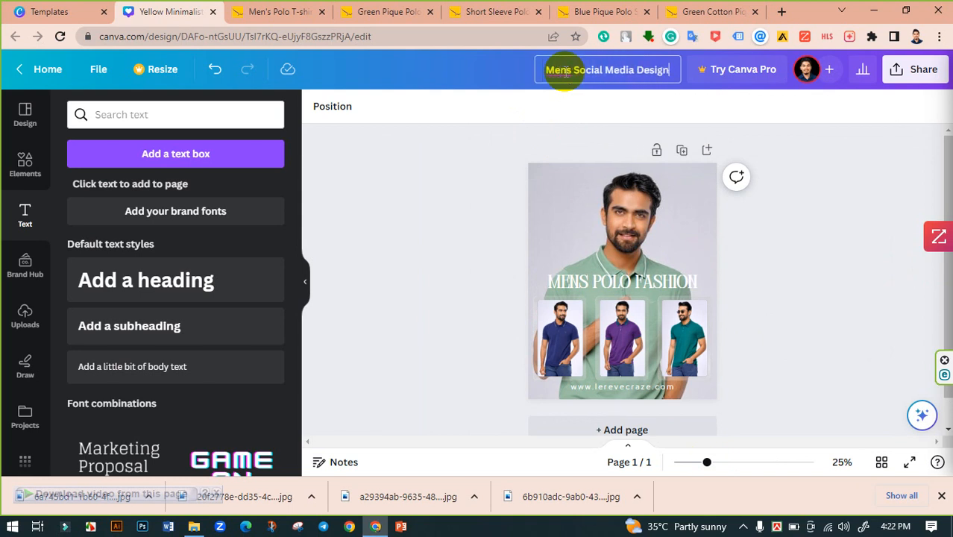
- Download the design as a PNG file at 1,080 × 1,350 px
left_click(913, 69)
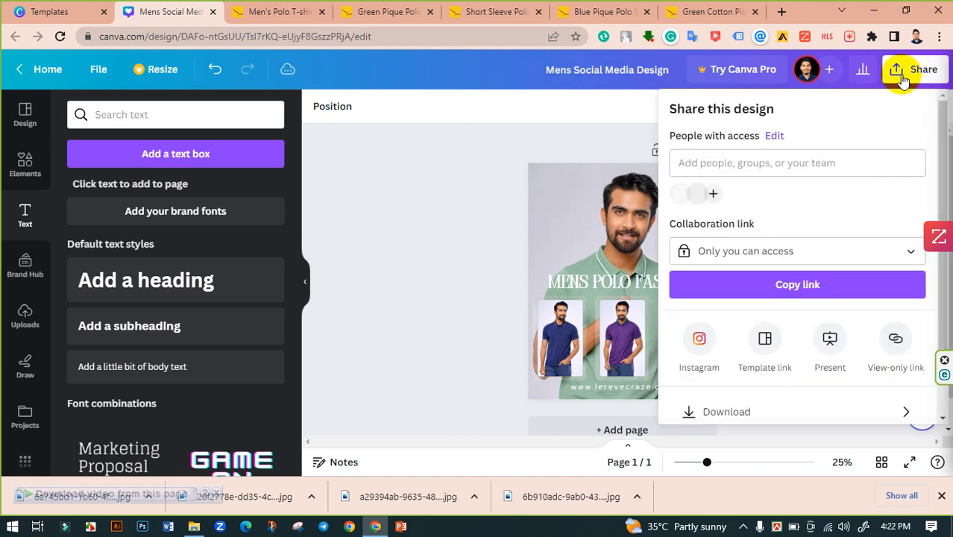
scroll(845, 360, "down", 2)
left_click(756, 333)
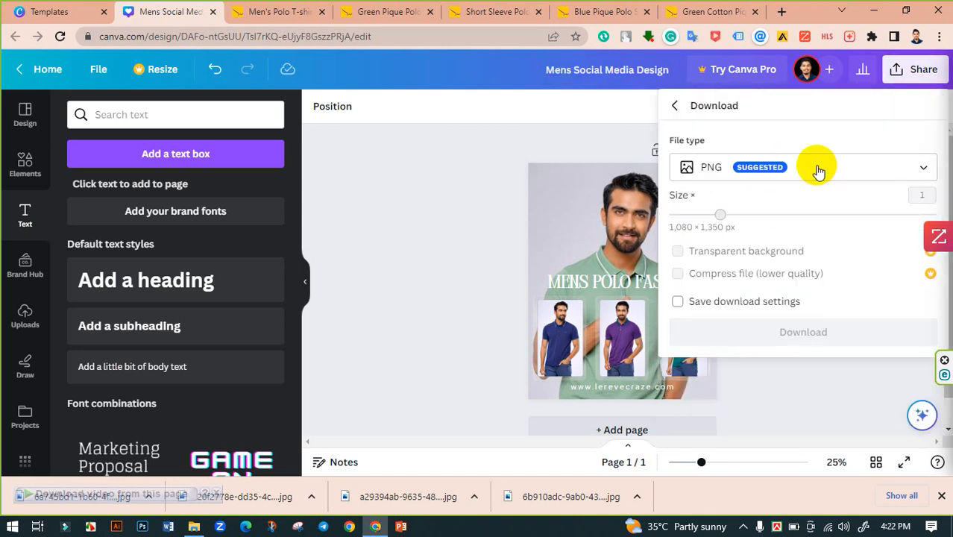
left_click(826, 338)
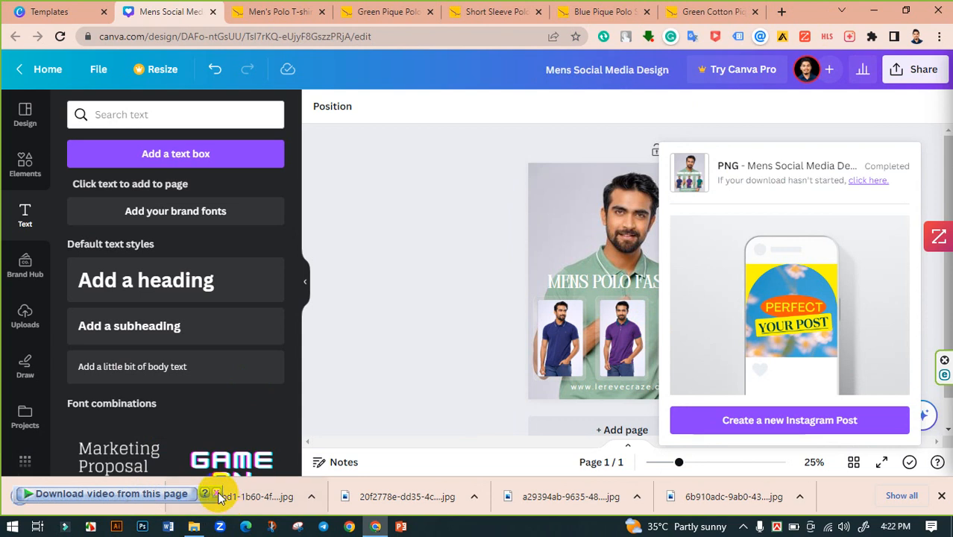
- Locate the downloaded Mens Social Media Design.png in its folder and open it in the image viewer to inspect it up close
left_click(144, 494)
left_click(190, 440)
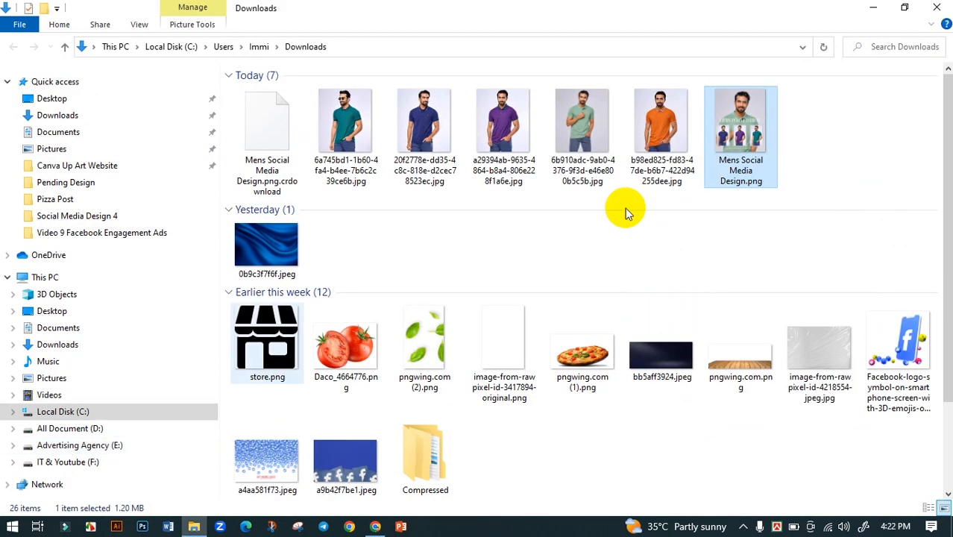
double_click(739, 134)
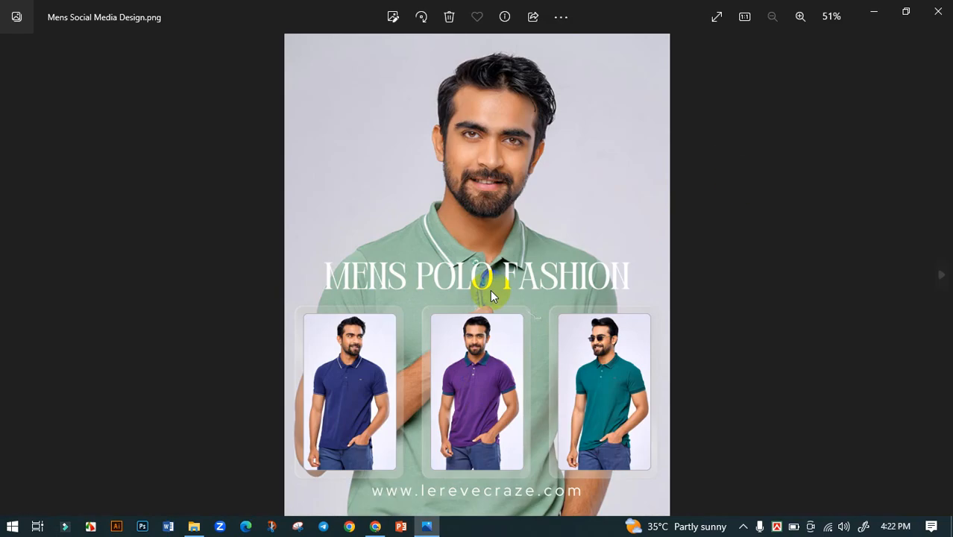
double_click(505, 415)
double_click(493, 414)
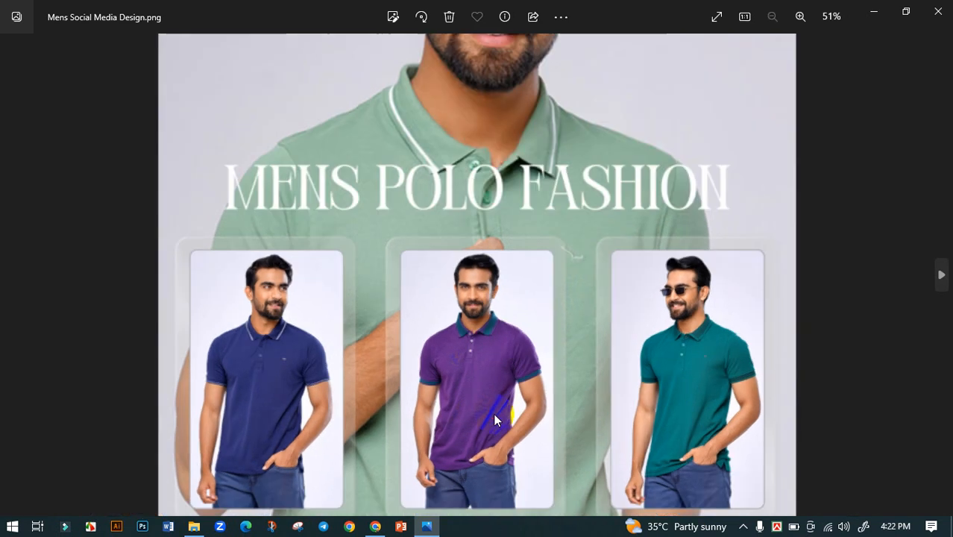